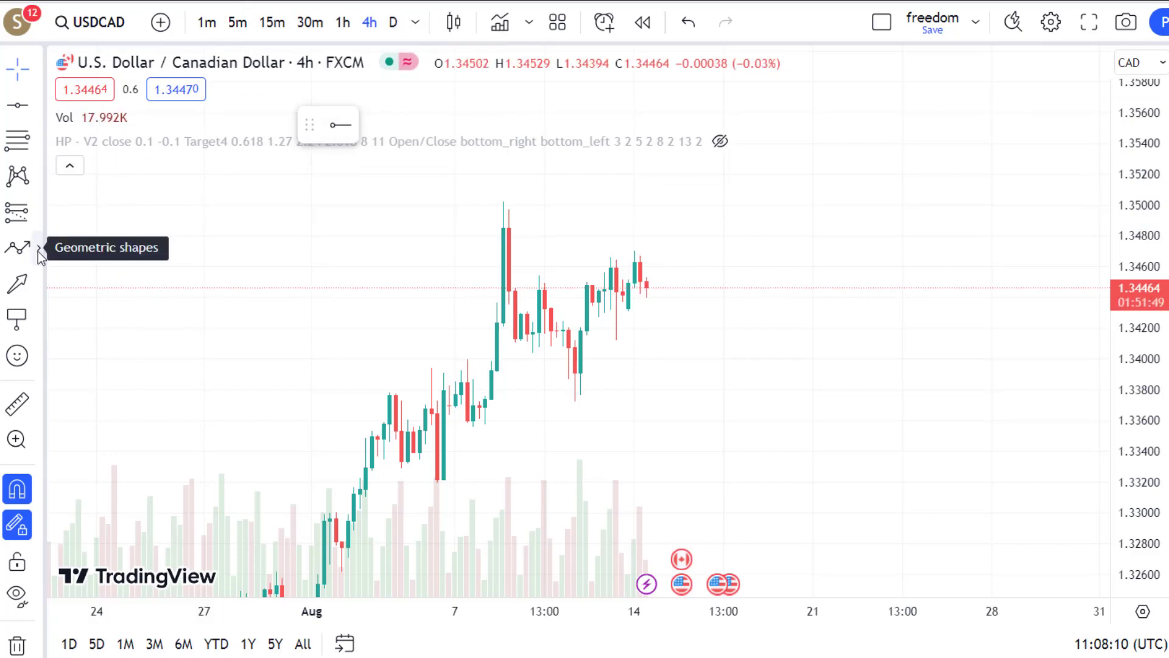
Mark a blue rectangle zone over the 1.3479–1.3486 highs and switch USDCAD to the 30-minute timeframe
{"action": "left_click", "coordinate": [38, 249]}
{"action": "left_click", "coordinate": [92, 321]}
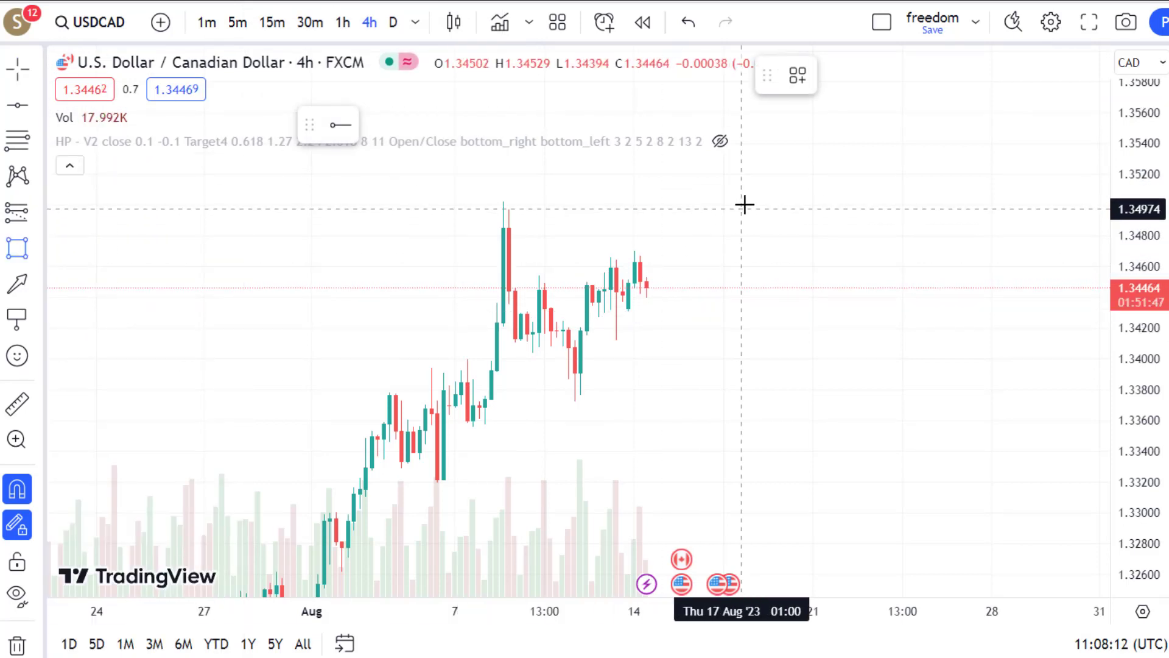
{"action": "left_click", "coordinate": [771, 225]}
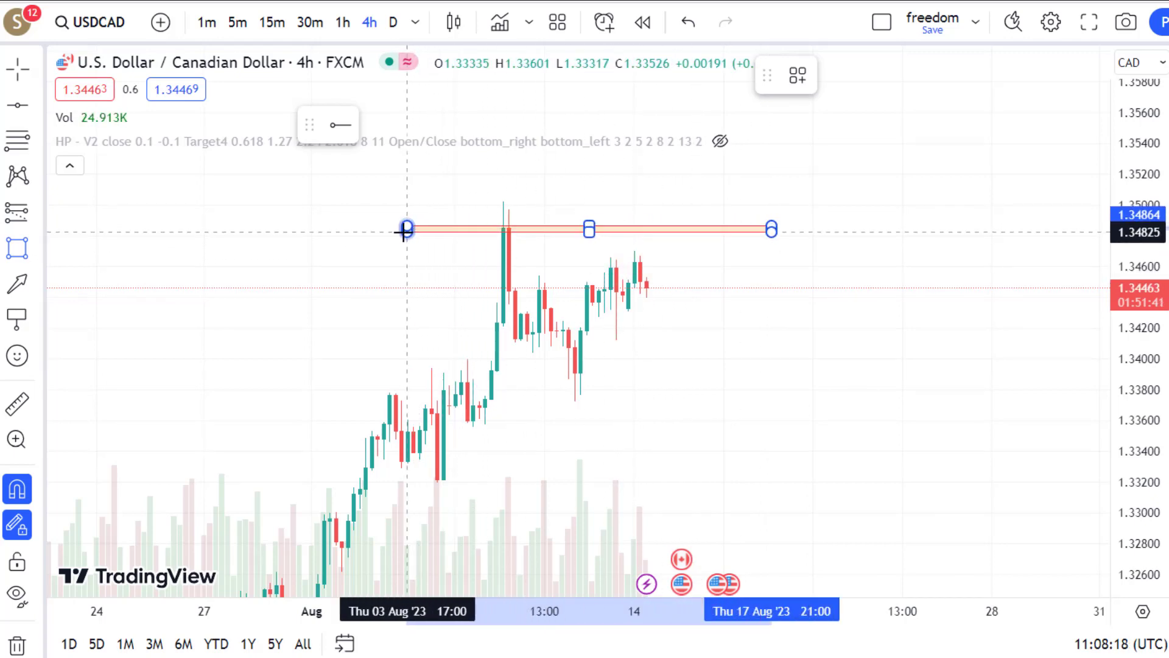
{"action": "left_click", "coordinate": [395, 235]}
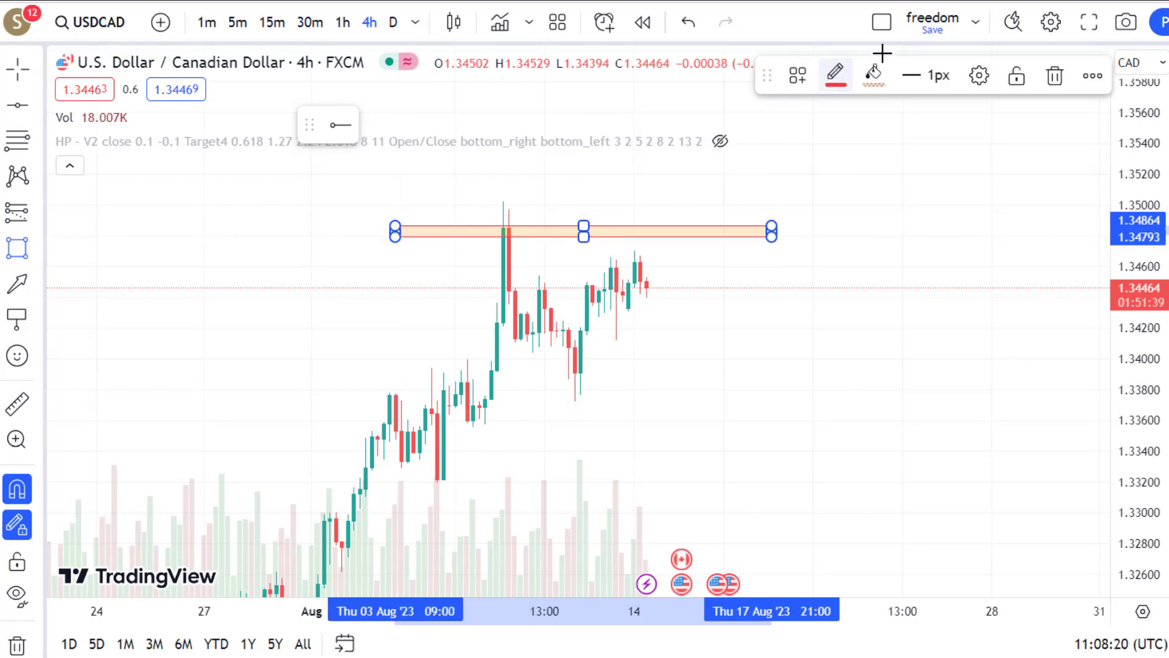
{"action": "left_click", "coordinate": [874, 76]}
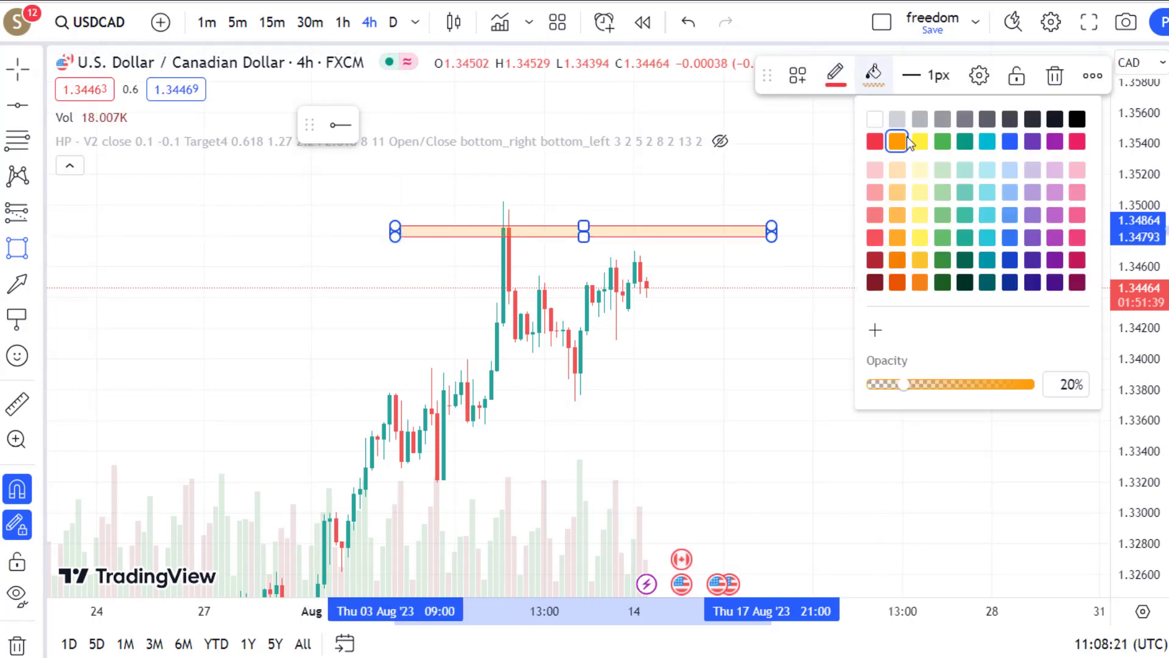
{"action": "left_click", "coordinate": [1010, 141]}
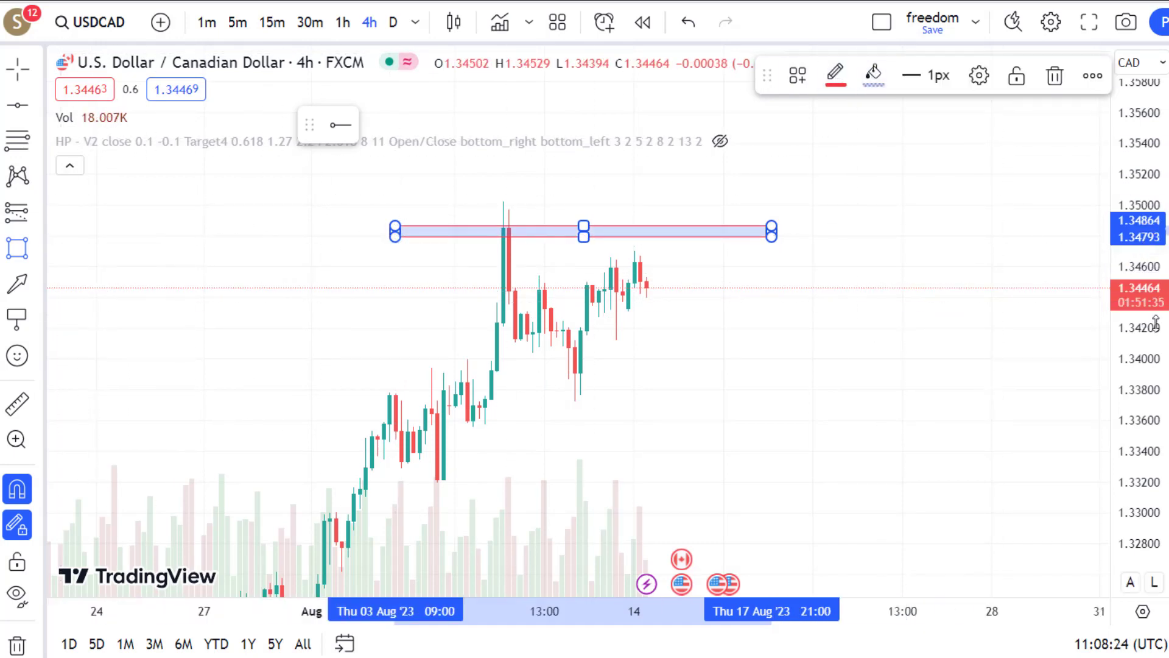
{"action": "left_click_drag", "start_coordinate": [1139, 400], "coordinate": [1138, 360]}
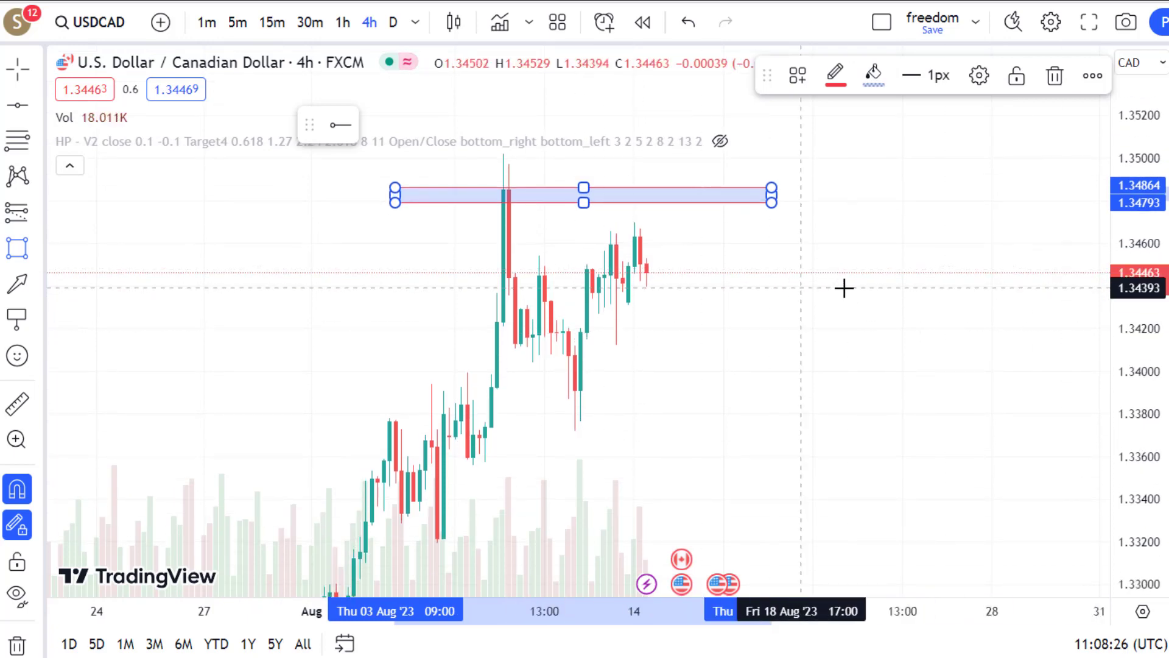
{"action": "left_click", "coordinate": [310, 23]}
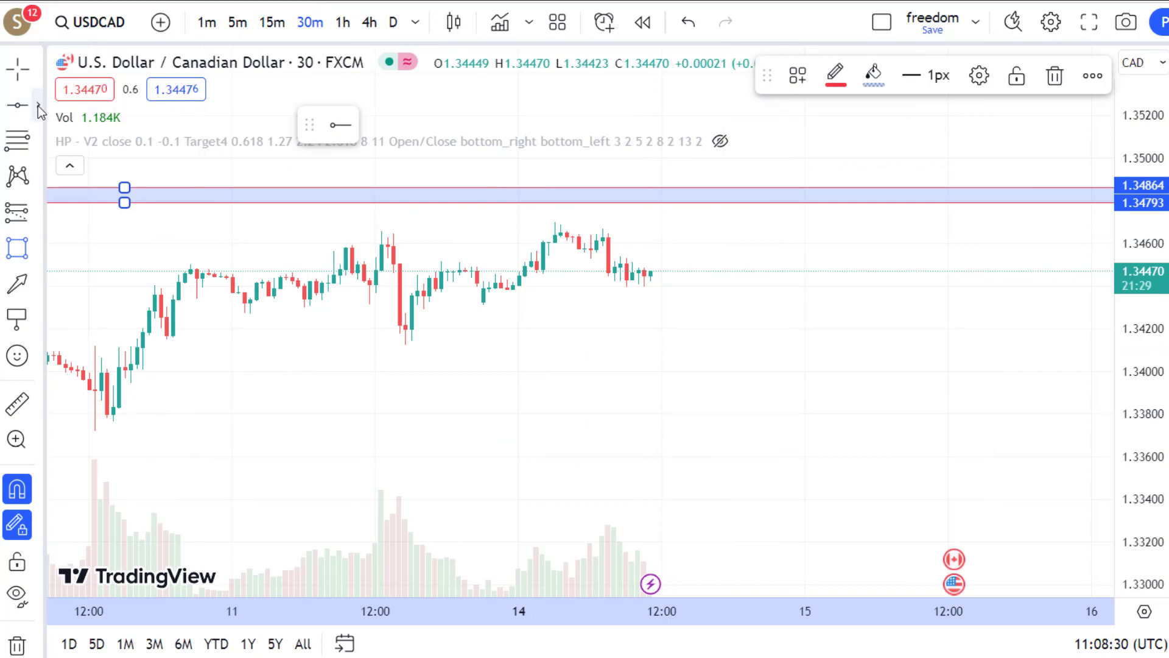
Draw a green rising trend line from the 10 Aug low near 1.3372 under the 14 Aug lows
{"action": "left_click", "coordinate": [38, 108]}
{"action": "left_click", "coordinate": [94, 94]}
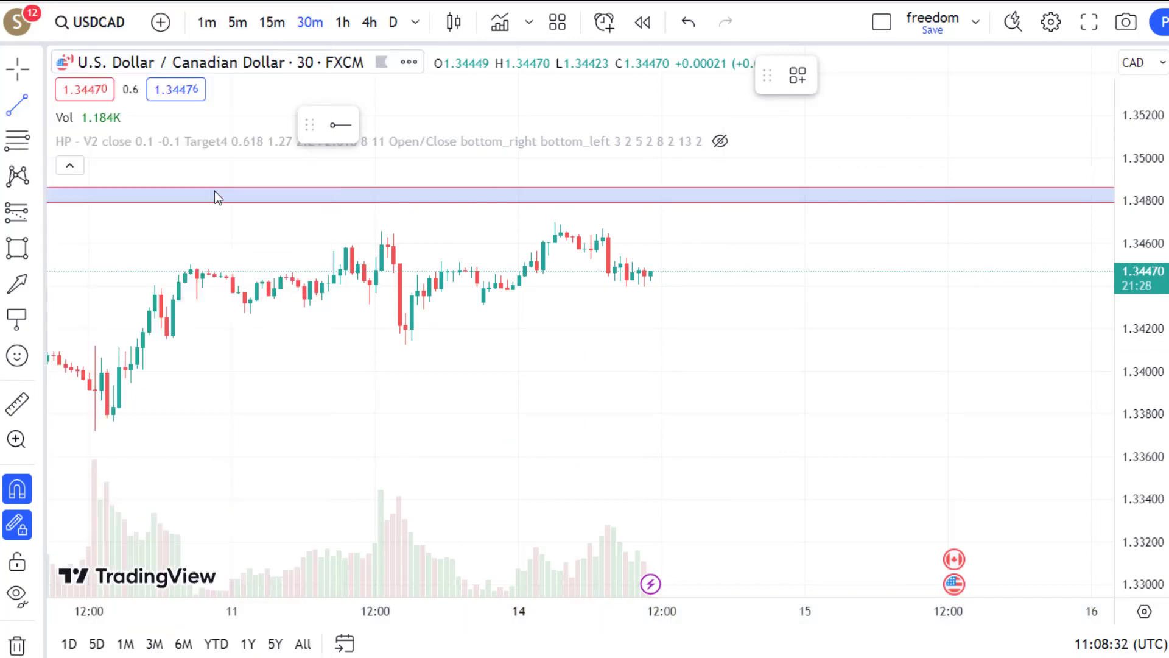
{"action": "left_click", "coordinate": [95, 428]}
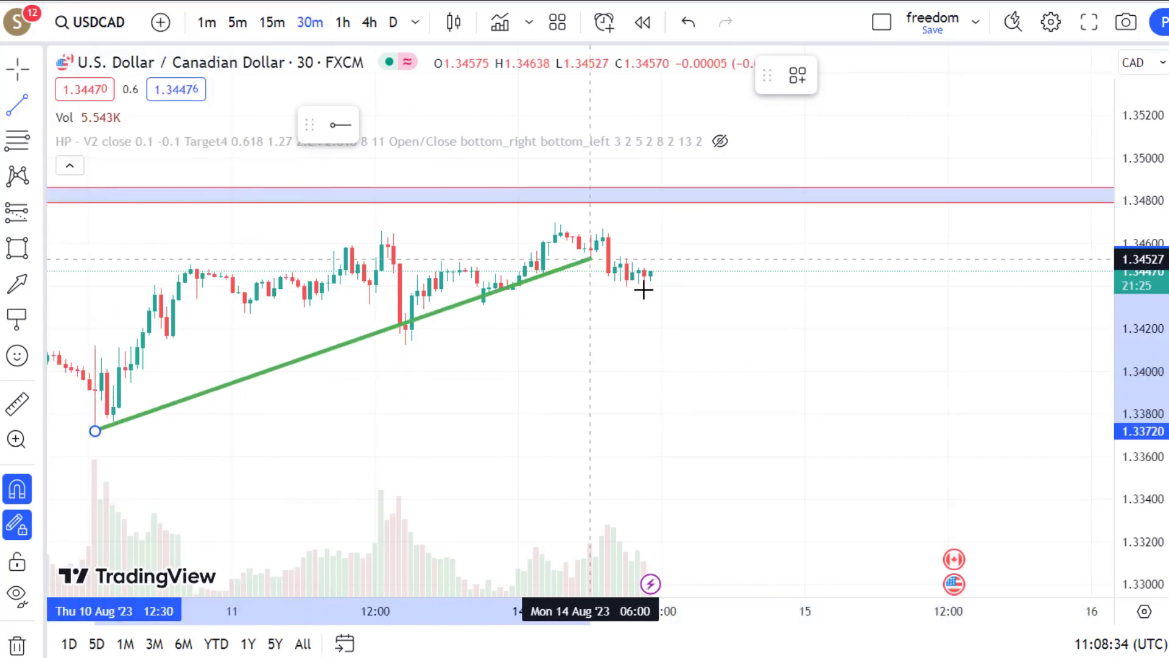
{"action": "left_click", "coordinate": [790, 246]}
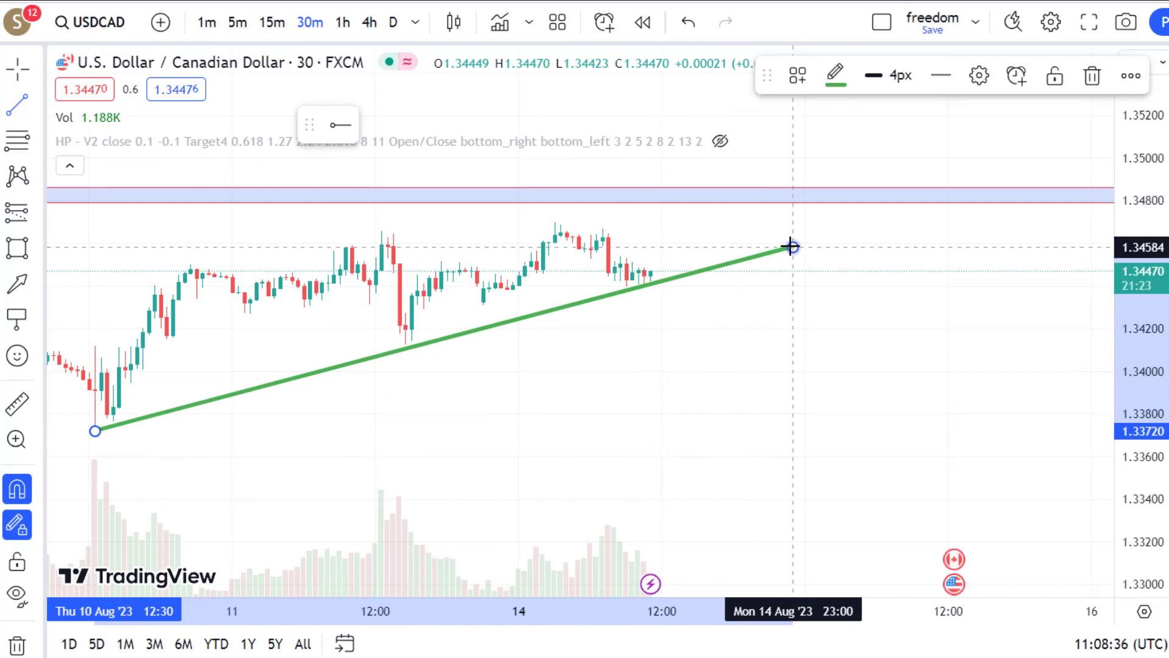
{"action": "left_click", "coordinate": [686, 279]}
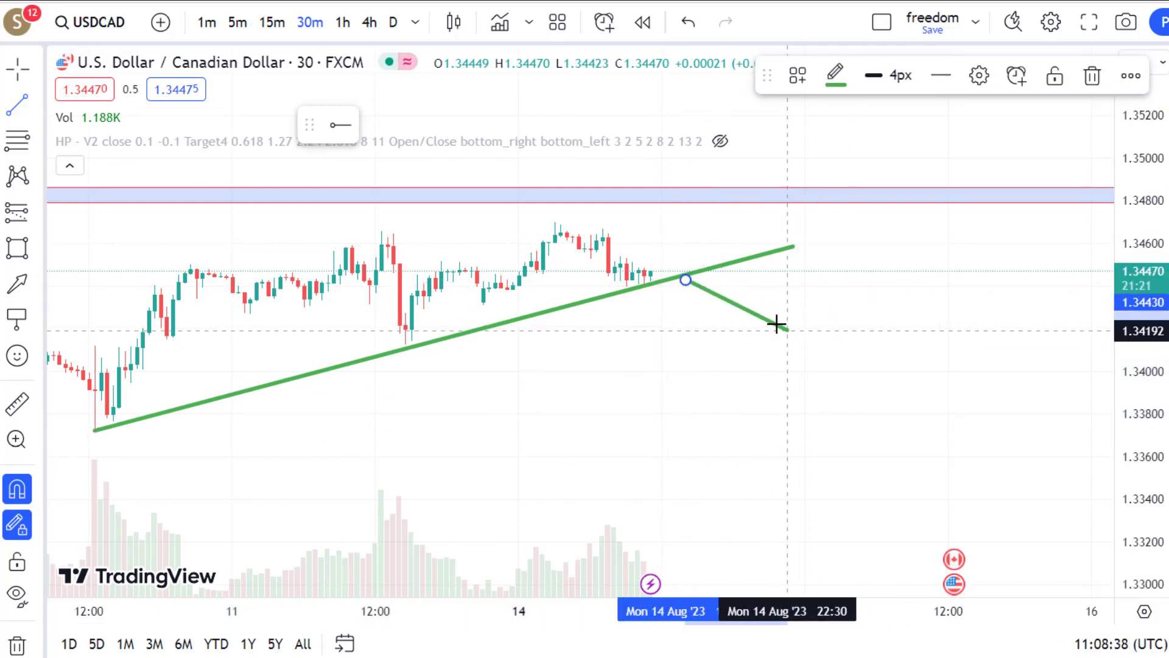
{"action": "key", "text": "Escape"}
Zoom into the recent price action with the blue zone in view
{"action": "left_click_drag", "start_coordinate": [1147, 418], "coordinate": [1142, 317]}
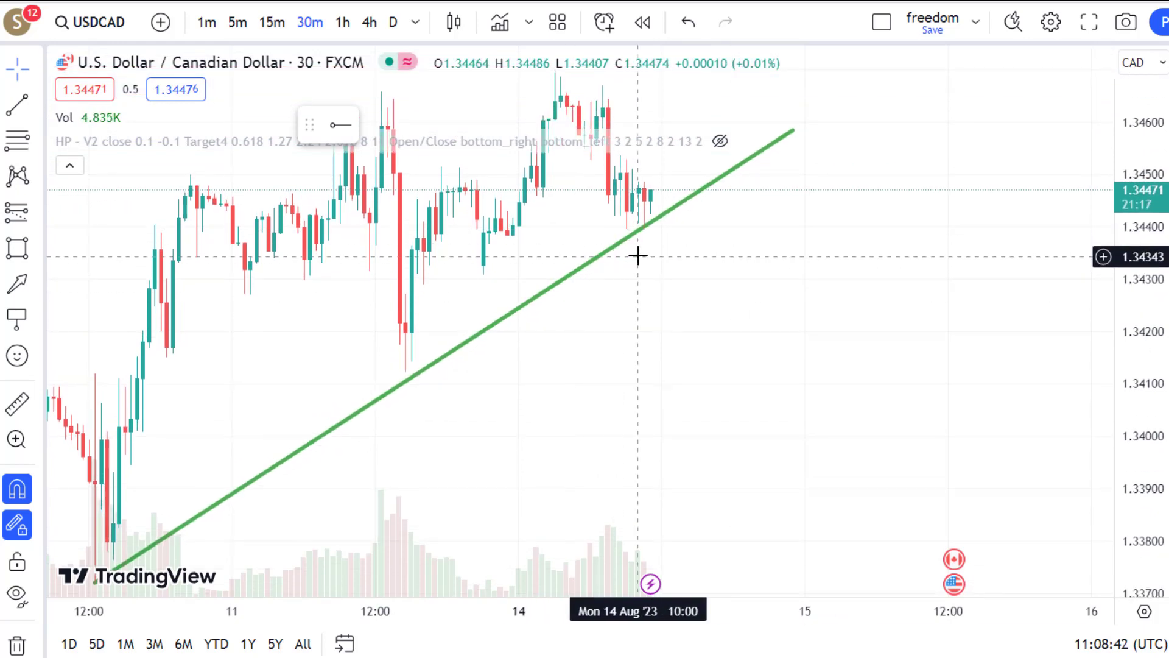
{"action": "left_click_drag", "start_coordinate": [636, 253], "coordinate": [678, 373]}
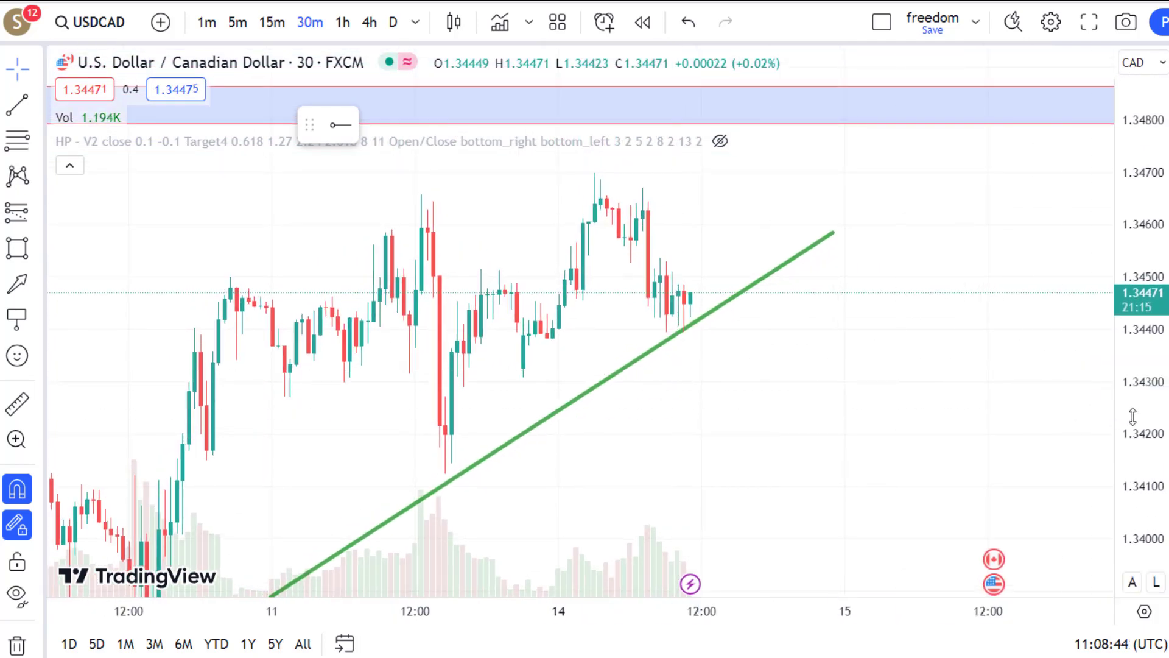
{"action": "left_click_drag", "start_coordinate": [1133, 418], "coordinate": [1134, 378]}
{"action": "left_click_drag", "start_coordinate": [750, 327], "coordinate": [760, 397]}
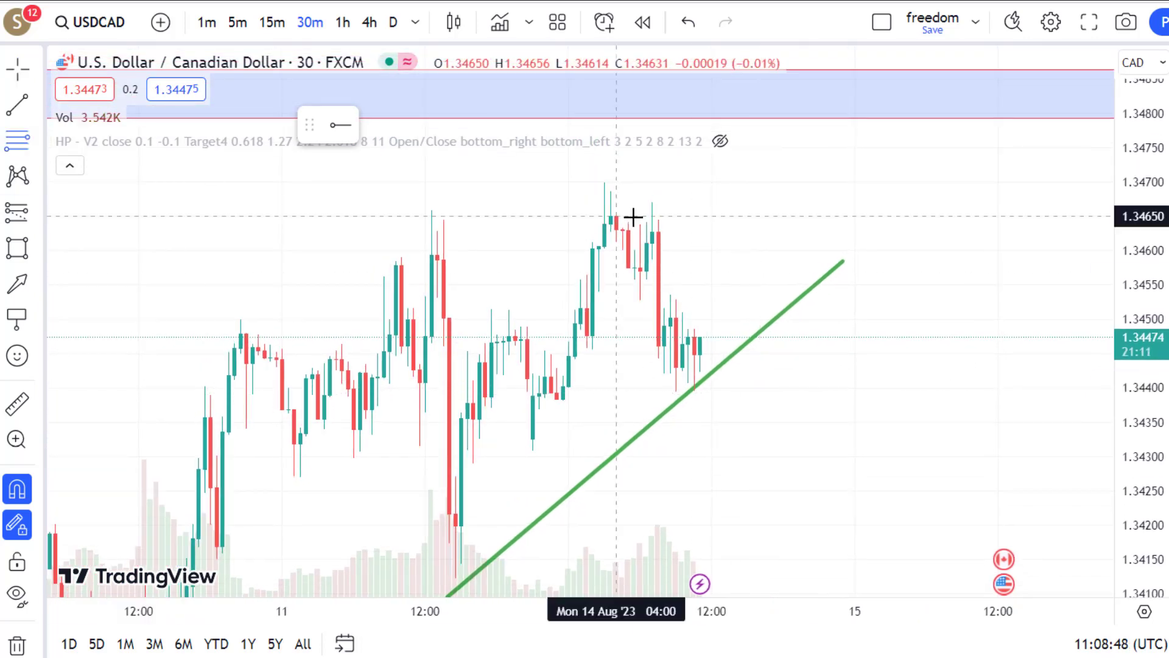
Draw a Fibonacci retracement from the 1.34699 high to the 1.34391 low
{"action": "left_click", "coordinate": [605, 179]}
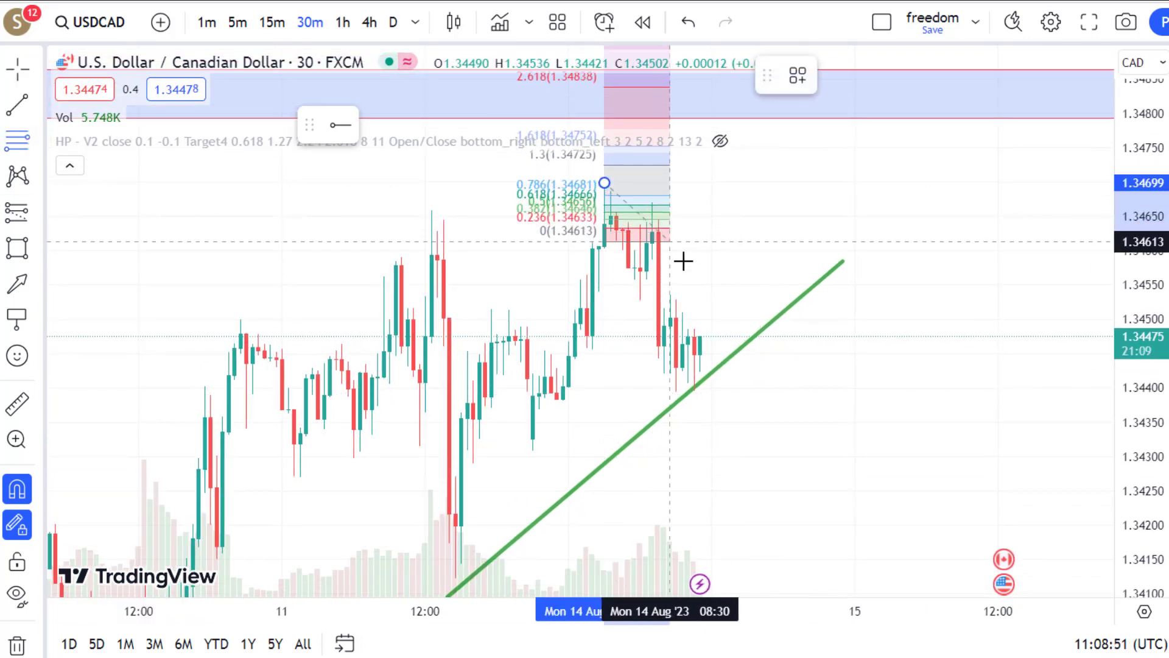
{"action": "left_click", "coordinate": [986, 393]}
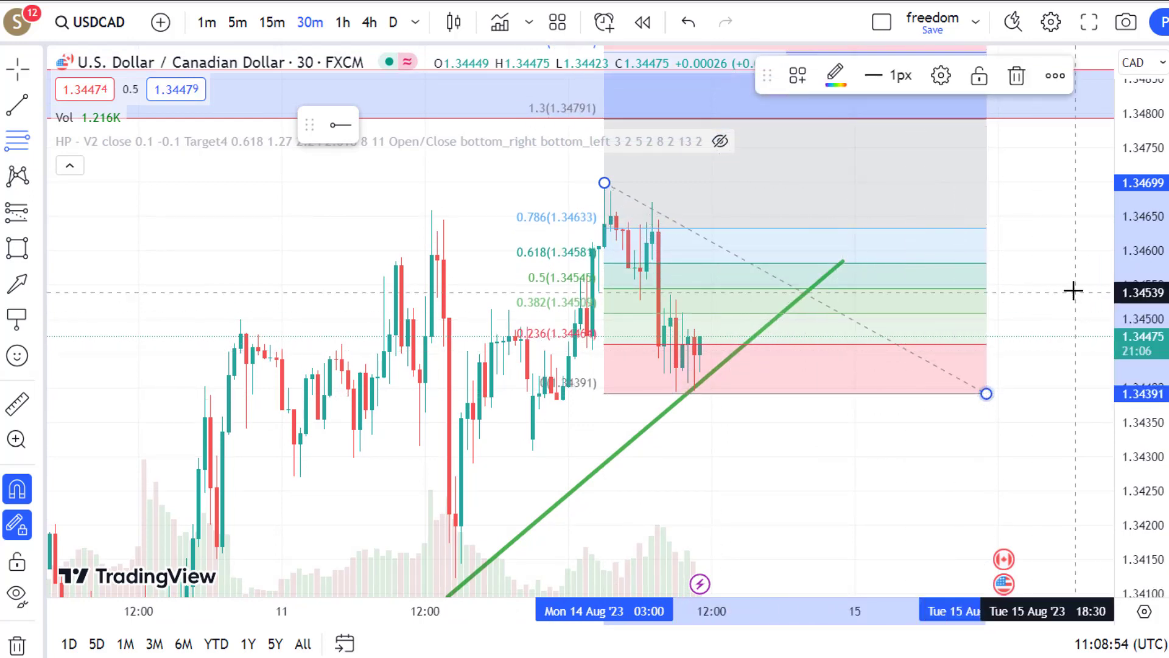
{"action": "left_click_drag", "start_coordinate": [1153, 317], "coordinate": [1155, 484]}
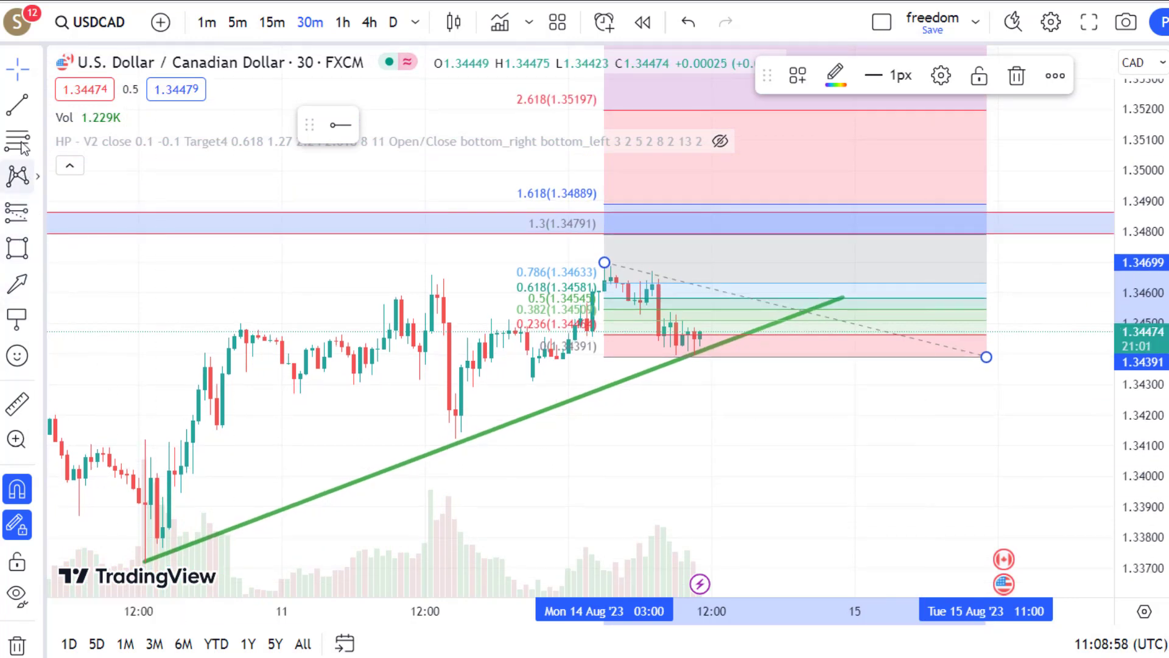
Place green horizontal levels at 1.34633, 1.34796, 1.34890 and 1.34334
{"action": "left_click", "coordinate": [37, 109]}
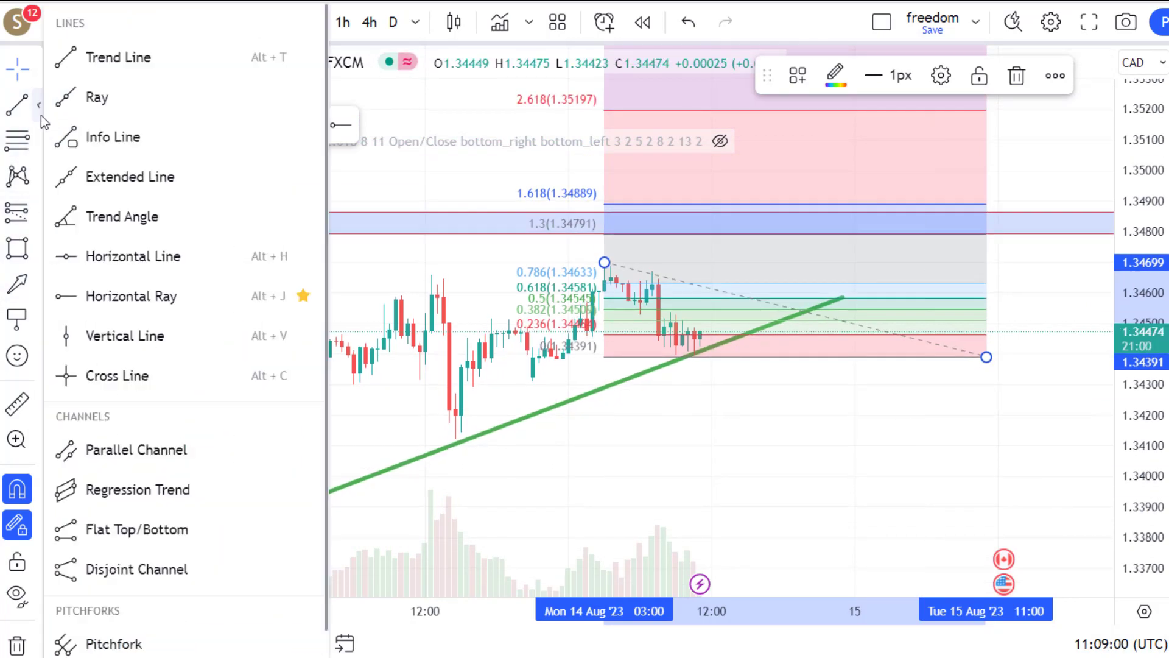
{"action": "left_click", "coordinate": [96, 259]}
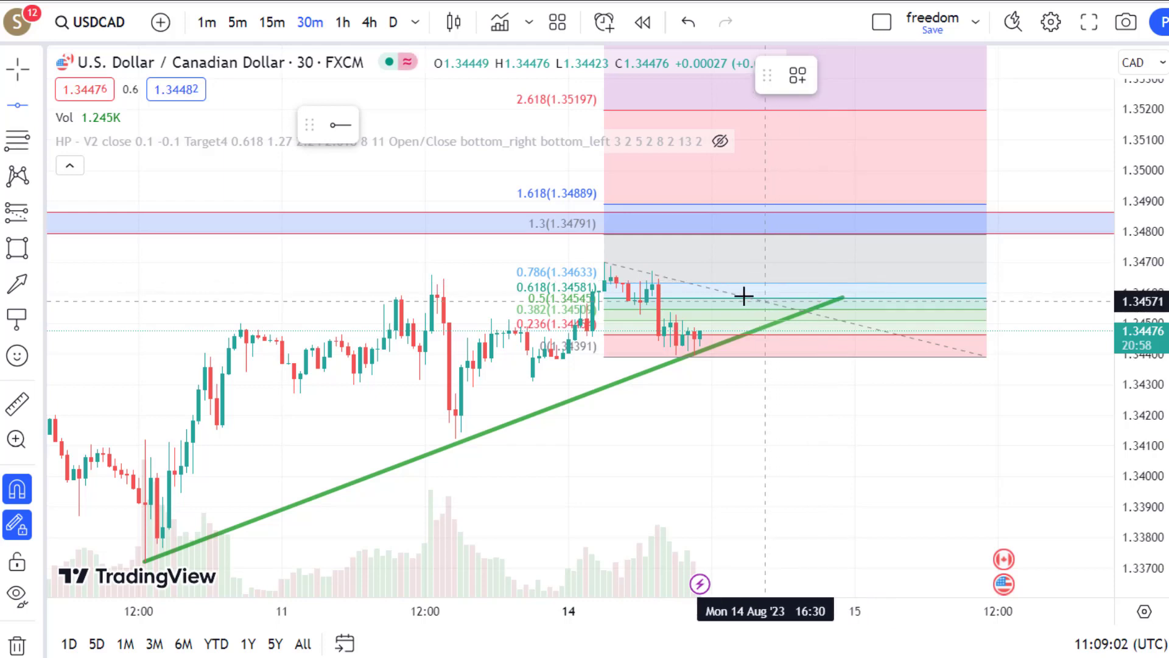
{"action": "left_click", "coordinate": [789, 282]}
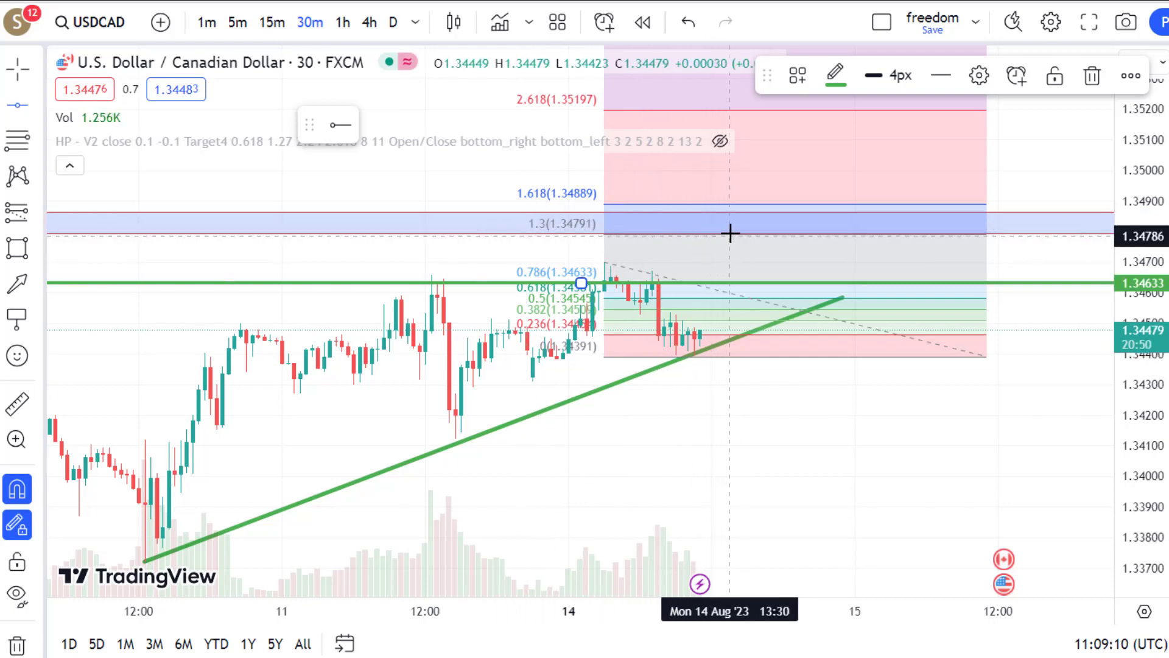
{"action": "left_click", "coordinate": [732, 232]}
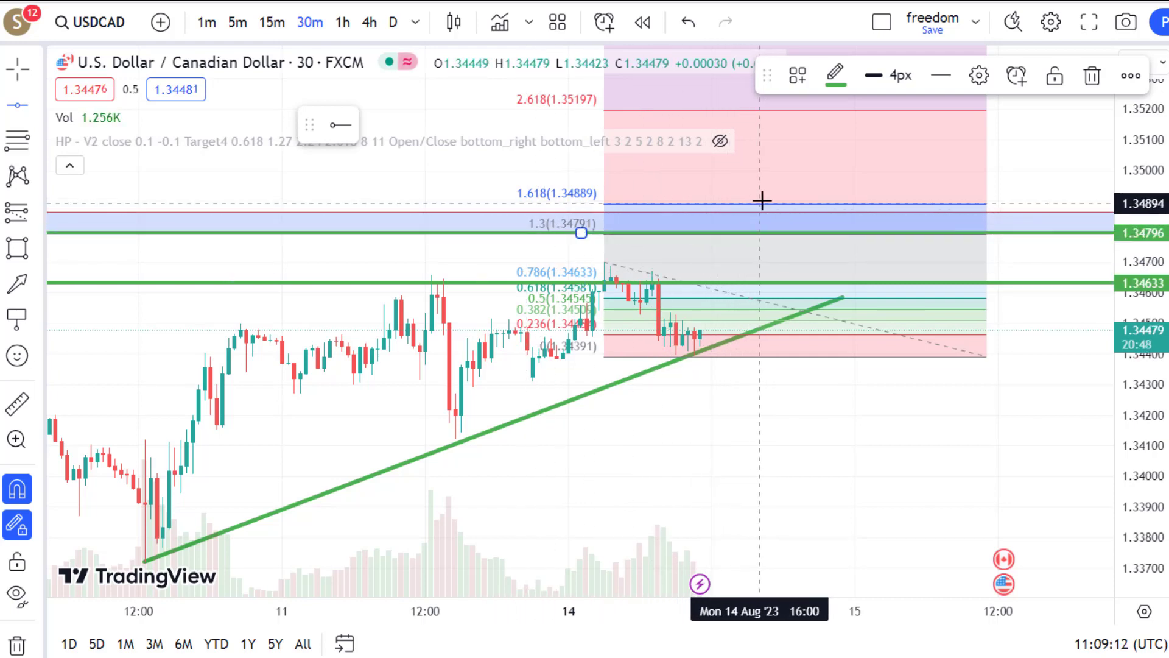
{"action": "left_click", "coordinate": [714, 203]}
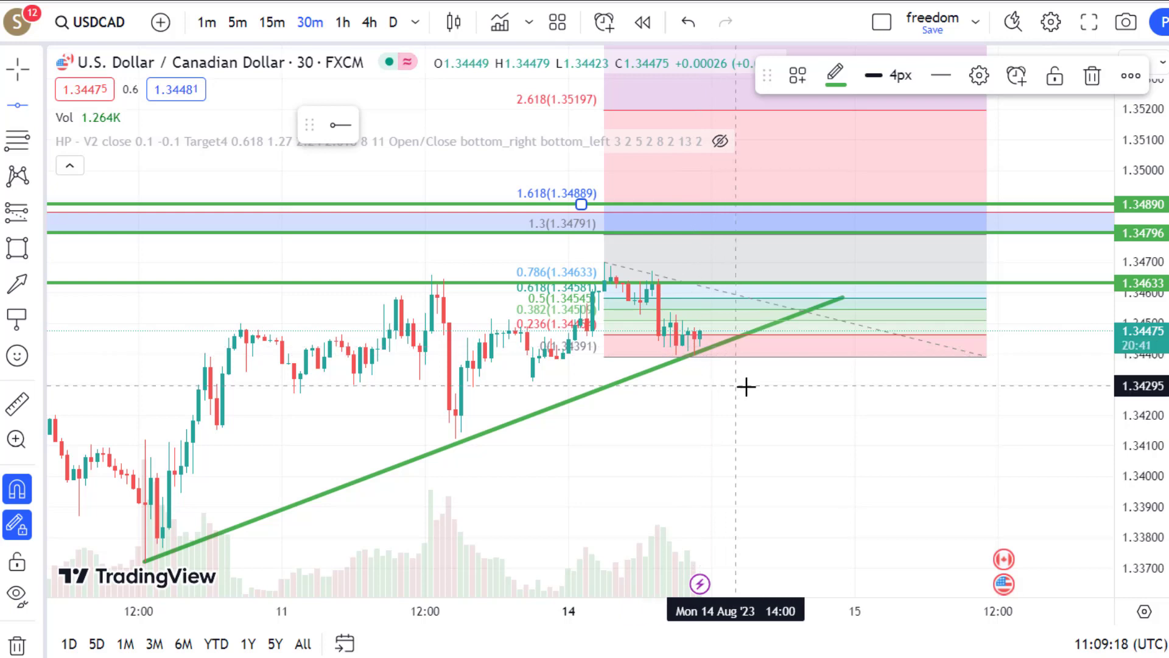
{"action": "left_click", "coordinate": [804, 373]}
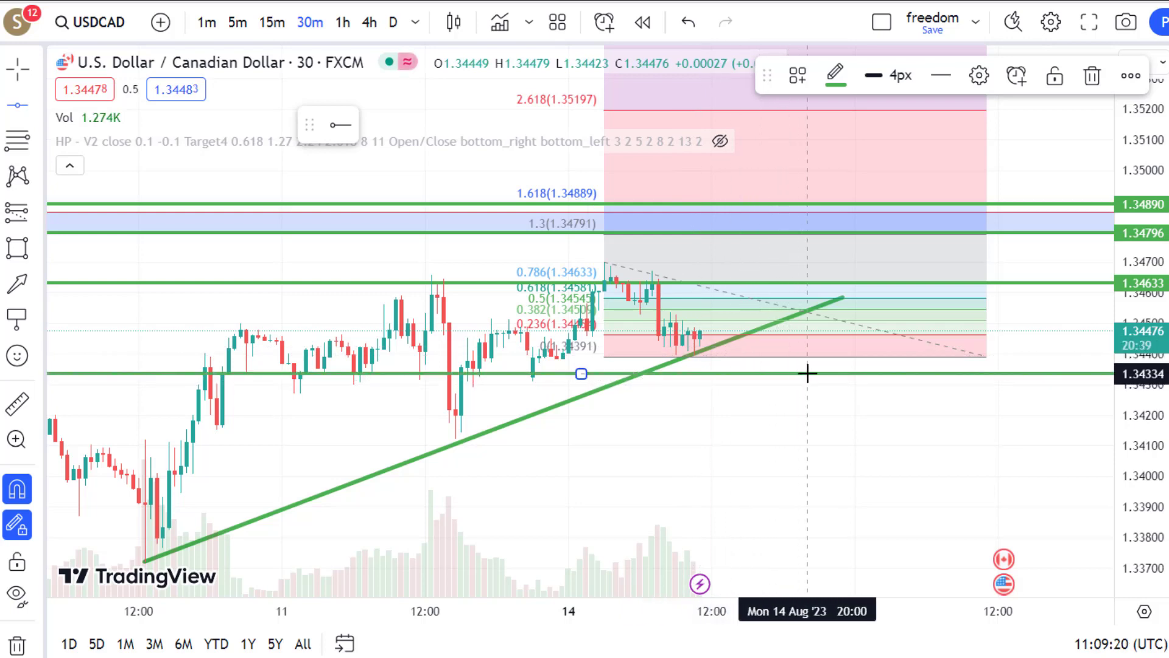
{"action": "left_click", "coordinate": [954, 349]}
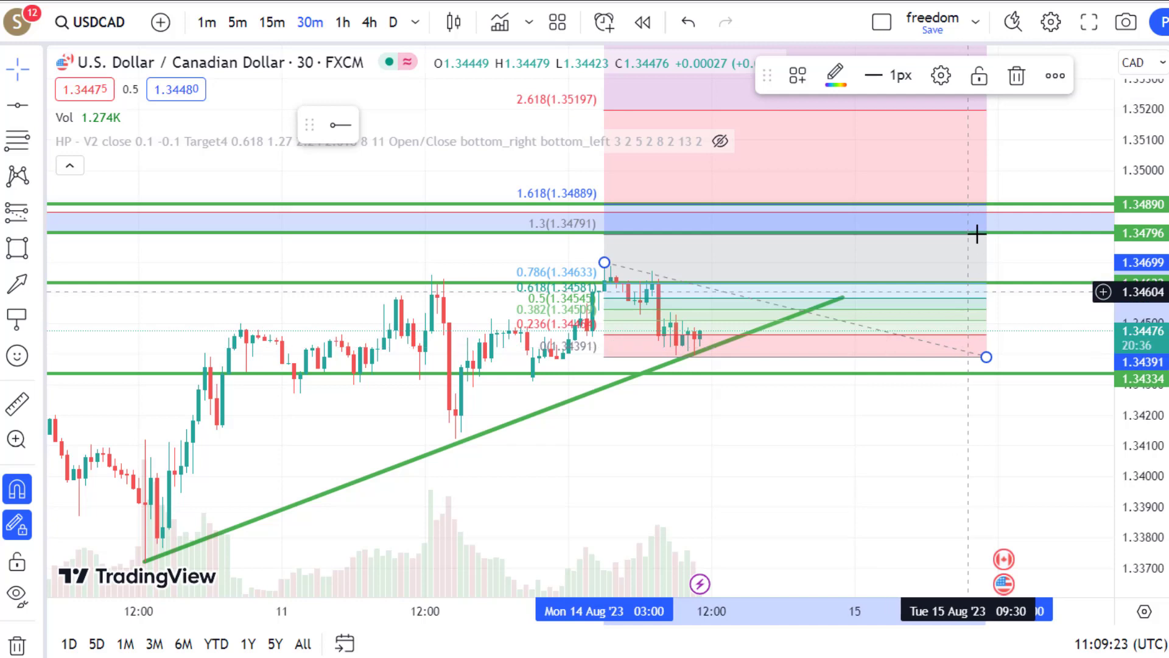
Delete the Fibonacci retracement, green trend line and blue zone, keeping the four horizontal levels
{"action": "left_click", "coordinate": [1017, 75]}
{"action": "left_click", "coordinate": [620, 382]}
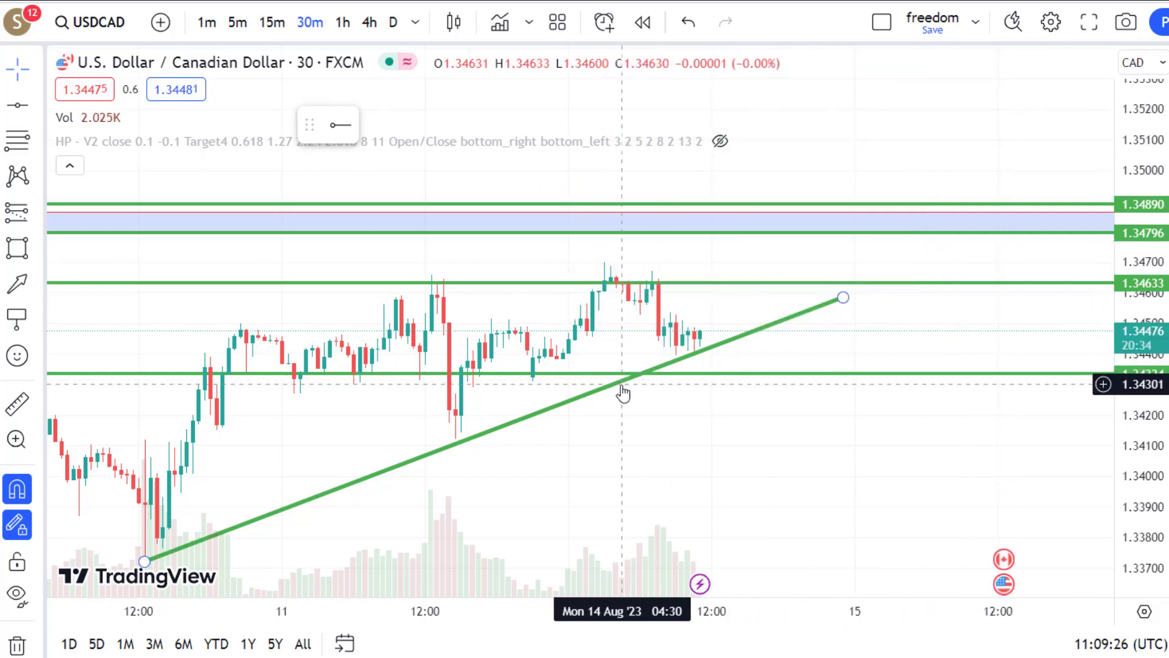
{"action": "left_click", "coordinate": [1090, 75]}
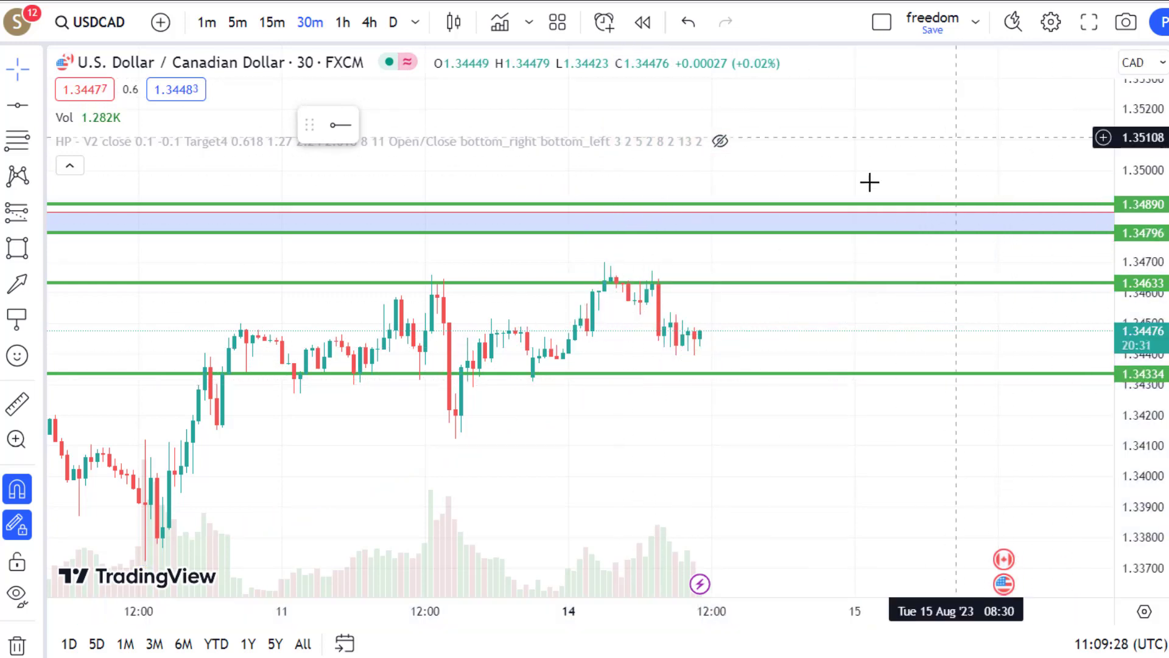
{"action": "left_click", "coordinate": [855, 222]}
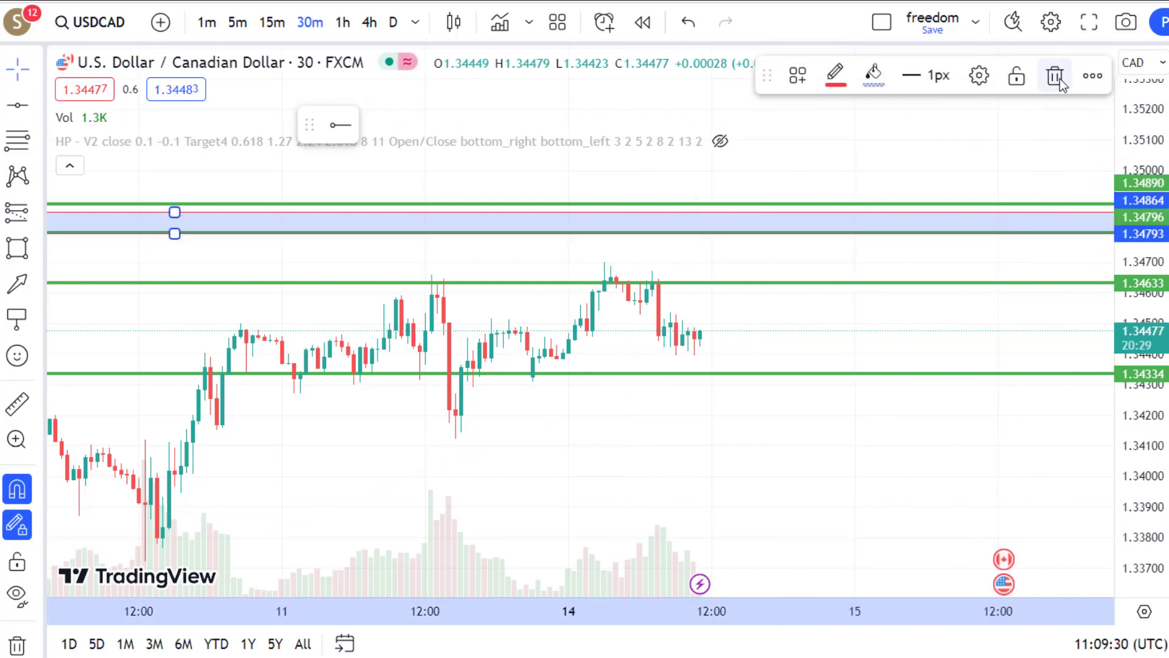
{"action": "left_click", "coordinate": [1055, 76]}
{"action": "left_click_drag", "start_coordinate": [1136, 454], "coordinate": [1130, 268]}
{"action": "left_click_drag", "start_coordinate": [704, 456], "coordinate": [734, 511]}
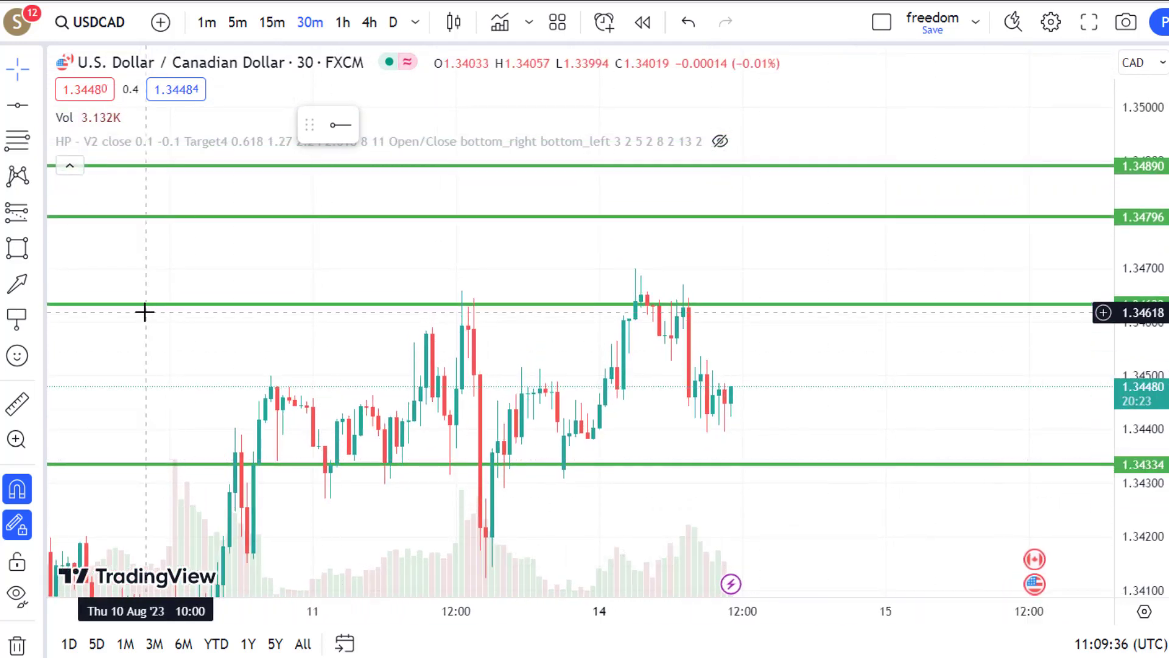
{"action": "left_click", "coordinate": [39, 216]}
Place a long position at entry 1.34464 with target 1.34894 and stop raised to 1.34336
{"action": "left_click", "coordinate": [115, 173]}
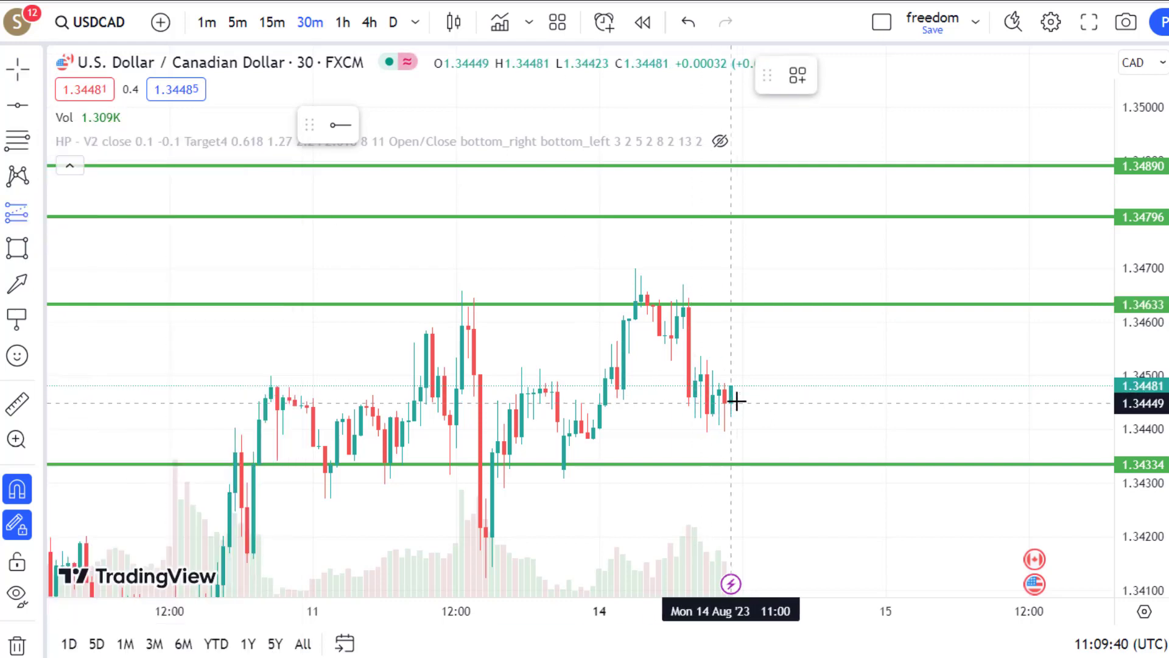
{"action": "left_click", "coordinate": [736, 394]}
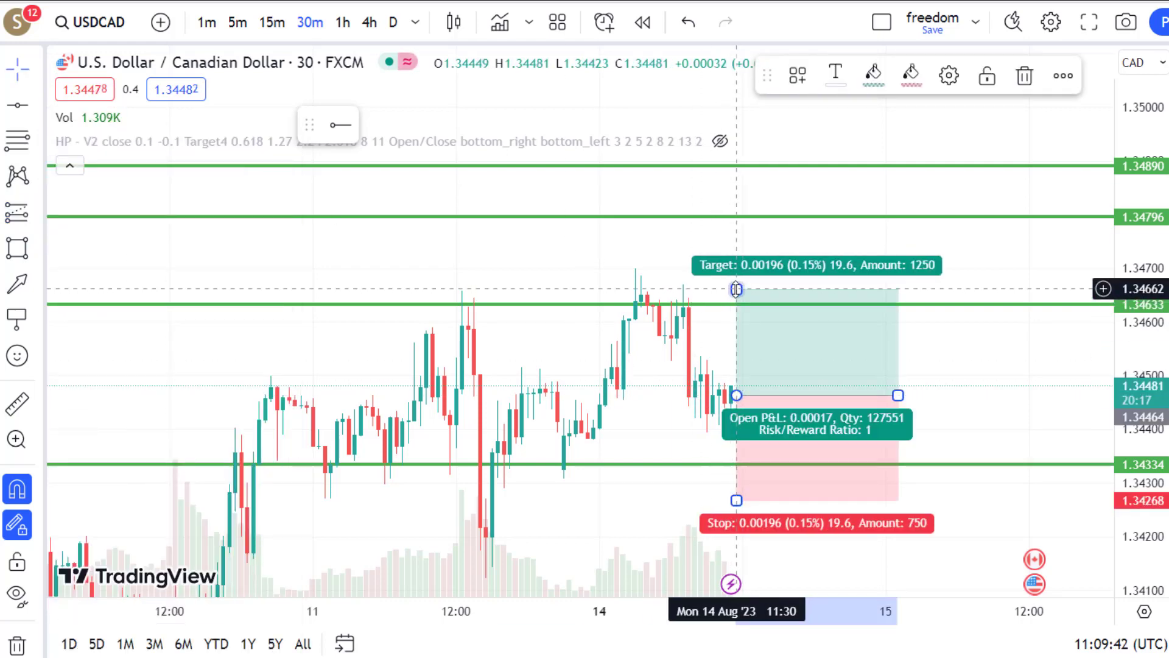
{"action": "left_click_drag", "start_coordinate": [738, 286], "coordinate": [738, 164]}
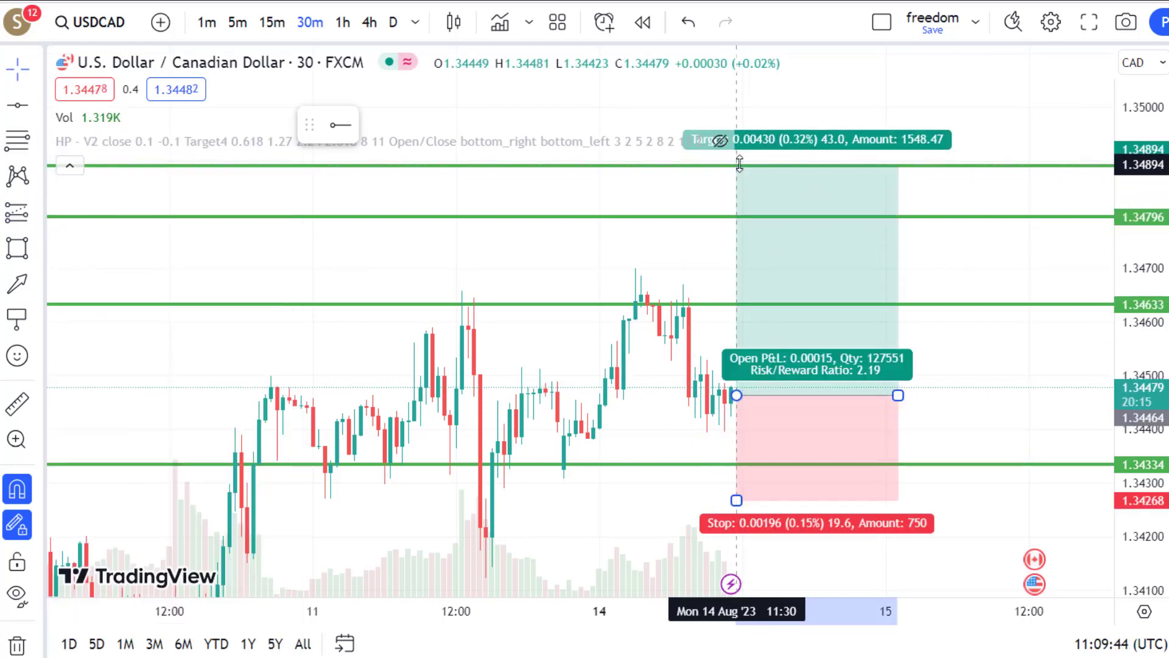
{"action": "left_click_drag", "start_coordinate": [736, 500], "coordinate": [742, 463]}
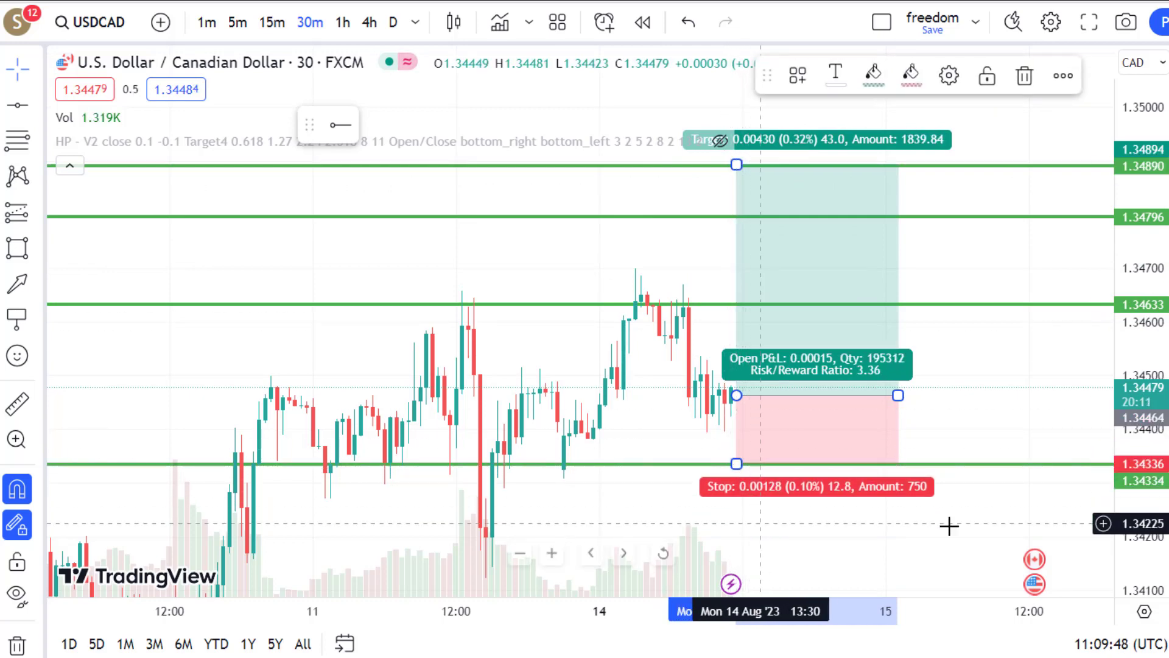
{"action": "left_click_drag", "start_coordinate": [214, 359], "coordinate": [98, 357]}
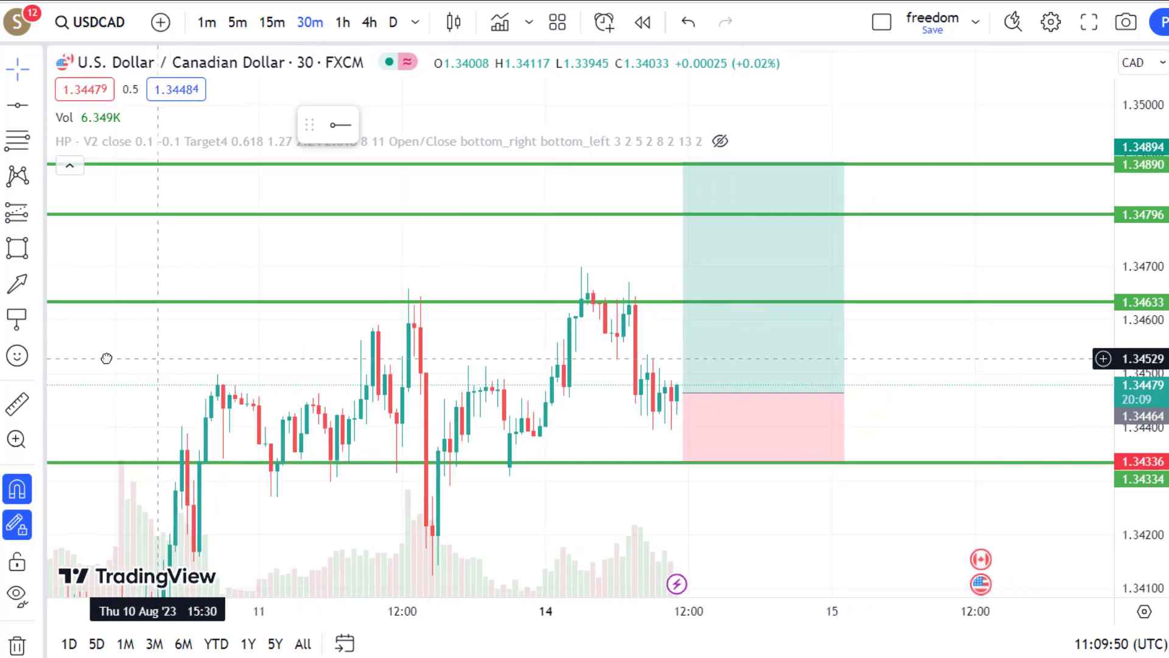
Add price notes on the green lines at 1.34332, 1.34634, 1.34798 and 1.34894
{"action": "left_click", "coordinate": [17, 317]}
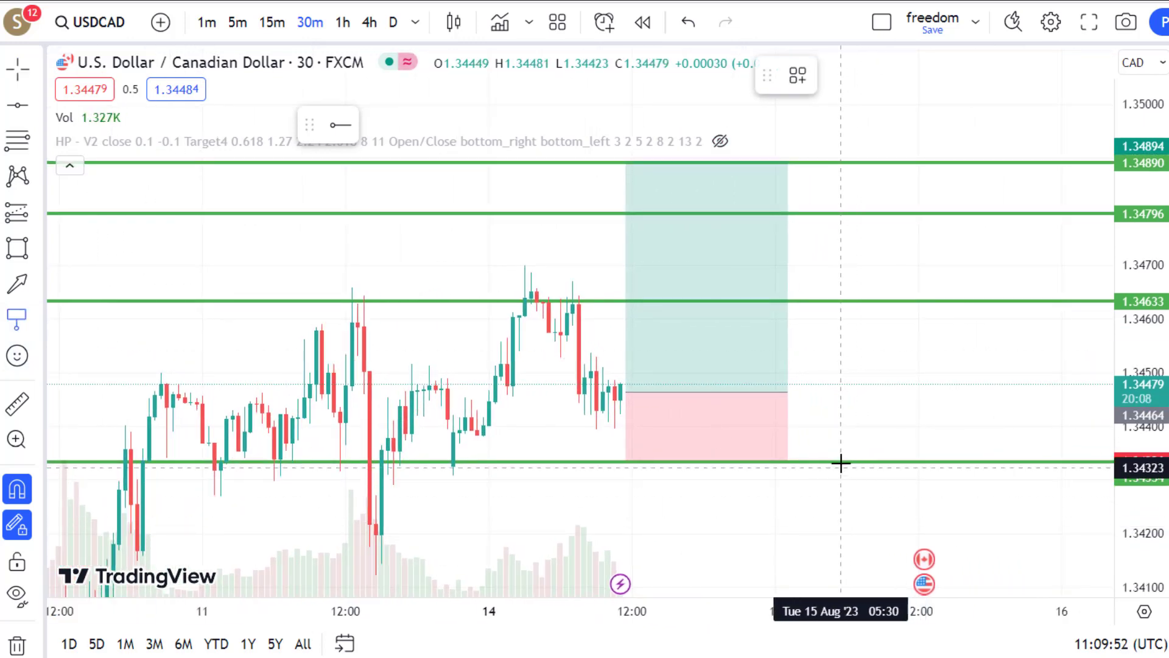
{"action": "left_click", "coordinate": [842, 462]}
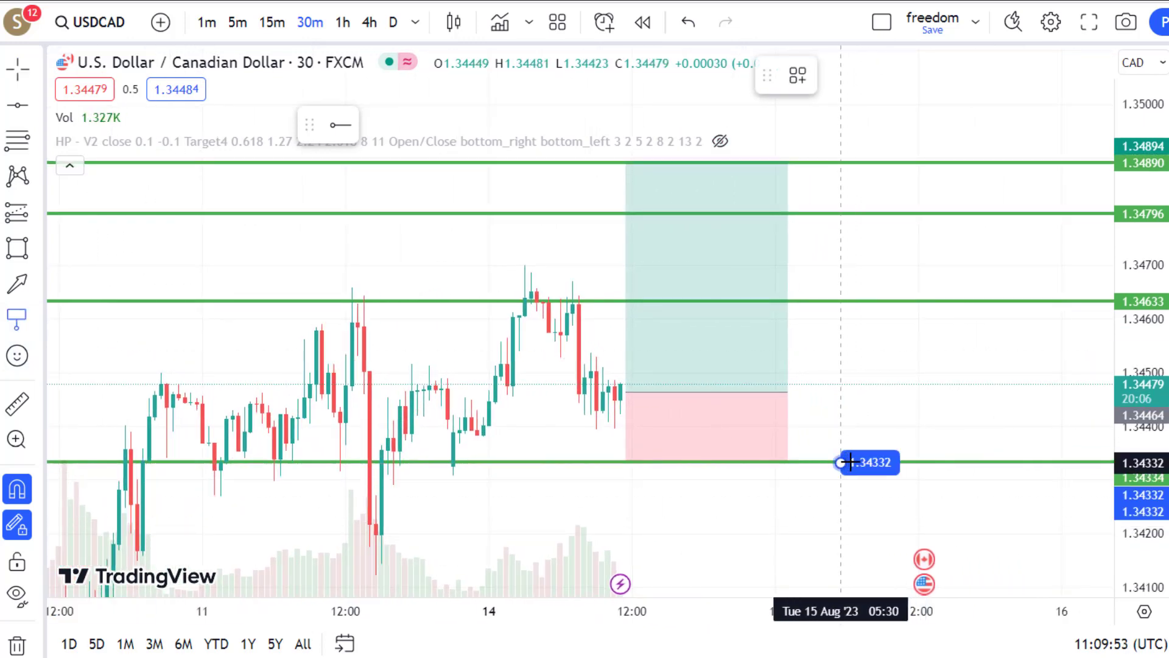
{"action": "left_click", "coordinate": [967, 462]}
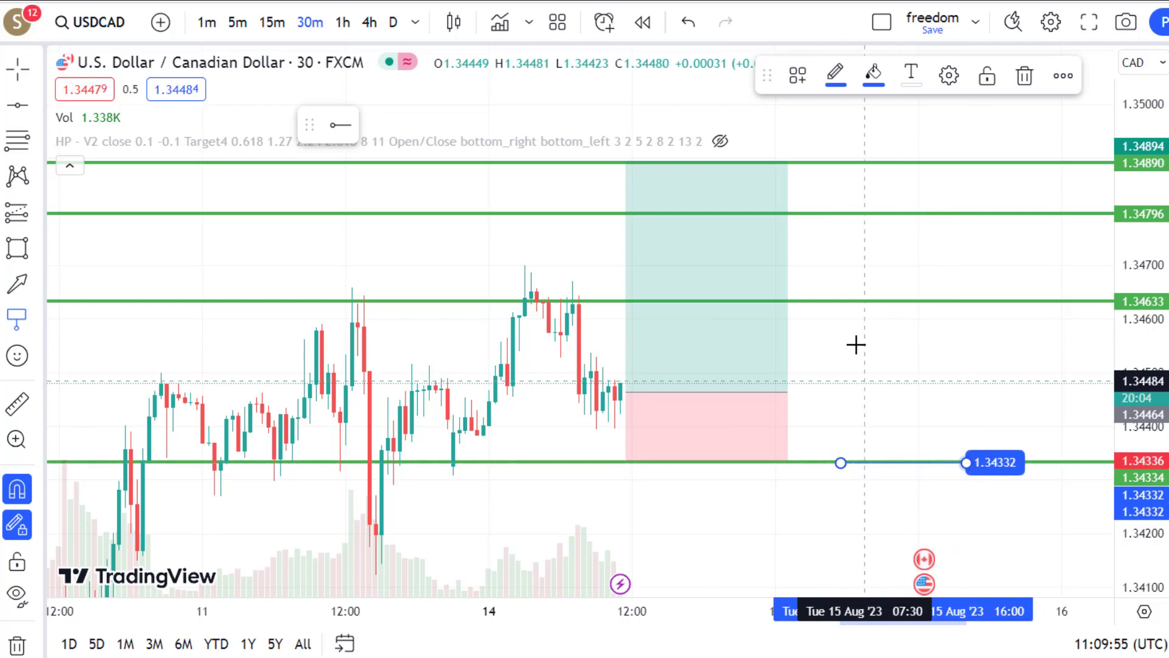
{"action": "left_click", "coordinate": [839, 300]}
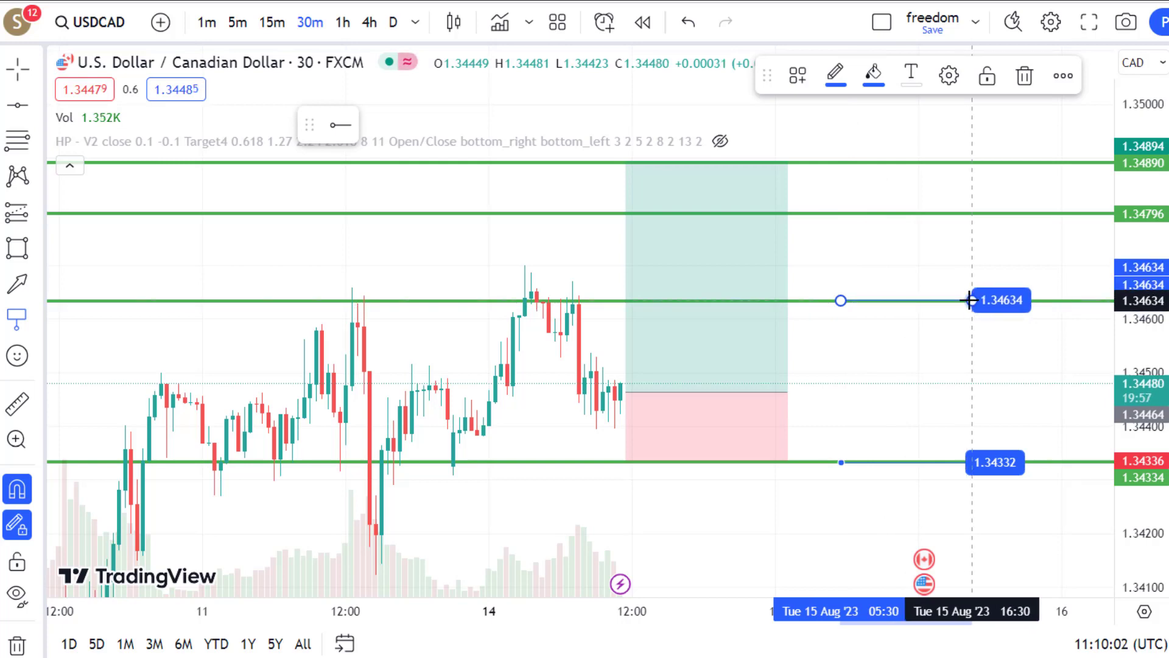
{"action": "left_click", "coordinate": [945, 301]}
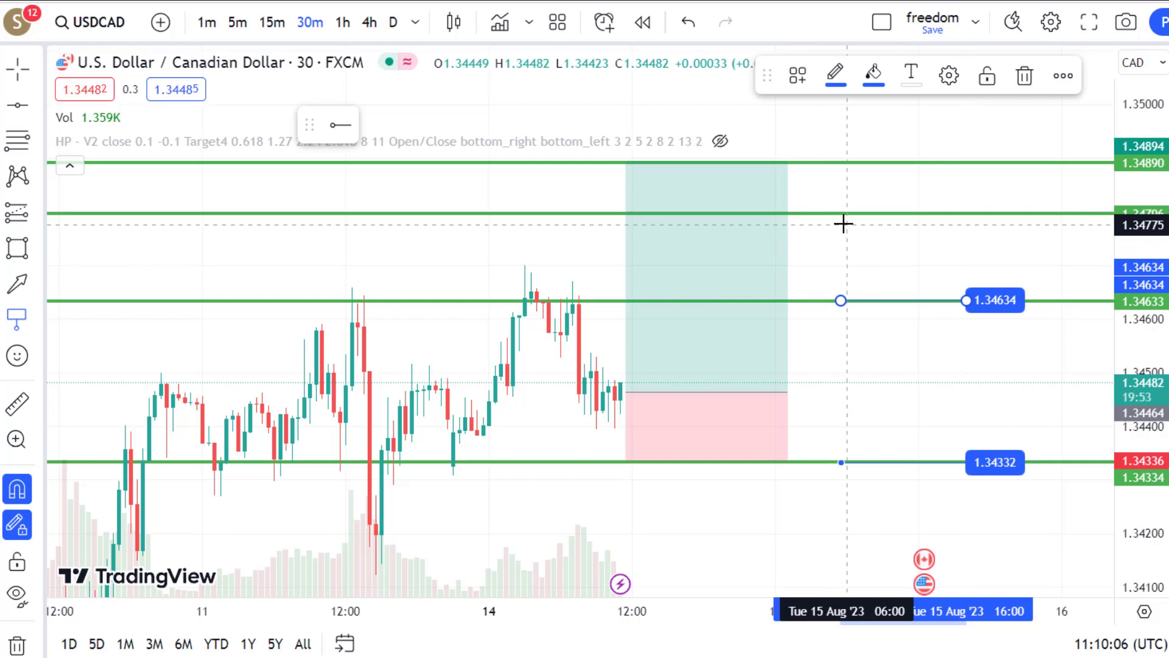
{"action": "left_click", "coordinate": [841, 212]}
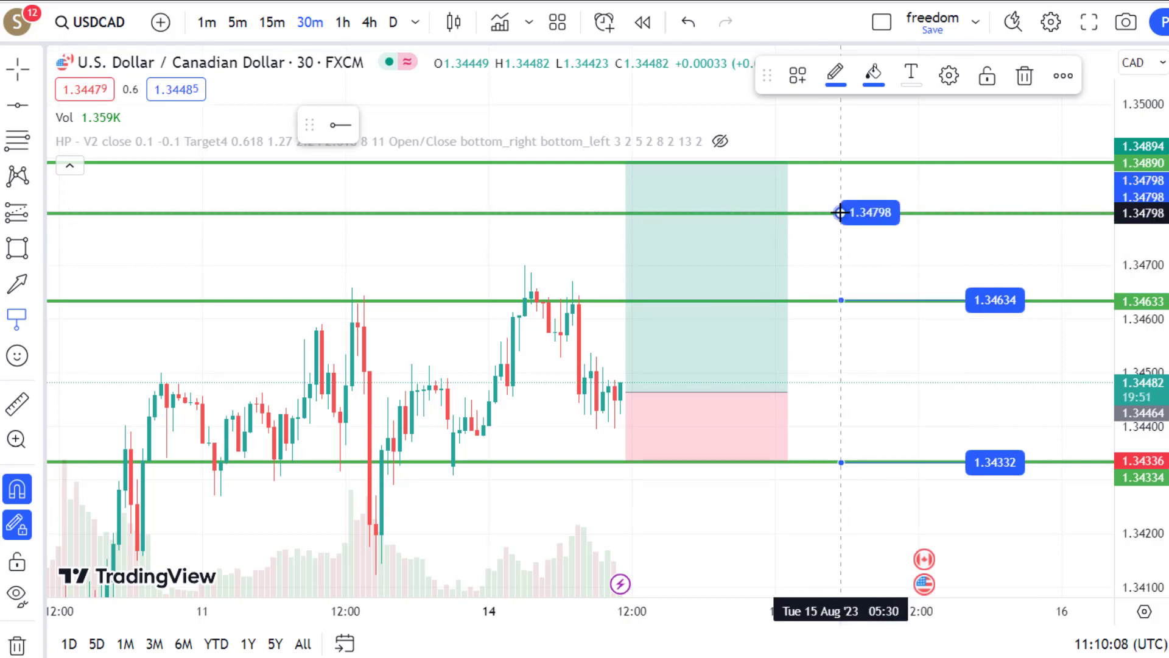
{"action": "left_click", "coordinate": [967, 213]}
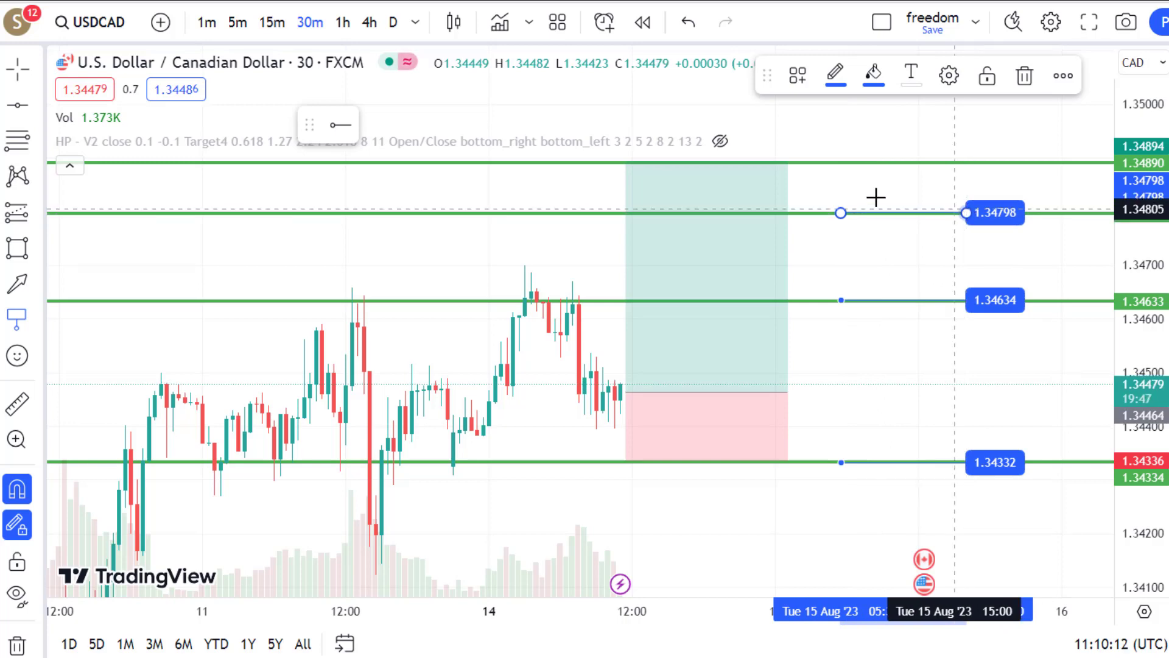
{"action": "left_click", "coordinate": [840, 161]}
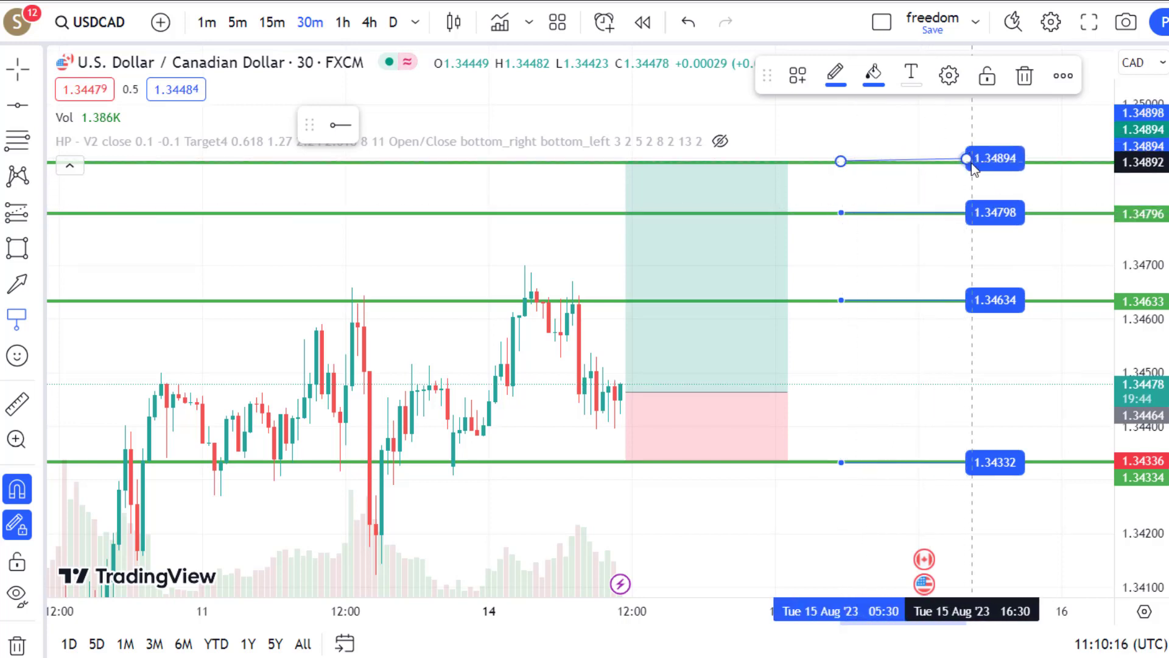
{"action": "left_click", "coordinate": [970, 162]}
Label the 1.34332 price note 'Stoploss' in red text
{"action": "double_click", "coordinate": [968, 462]}
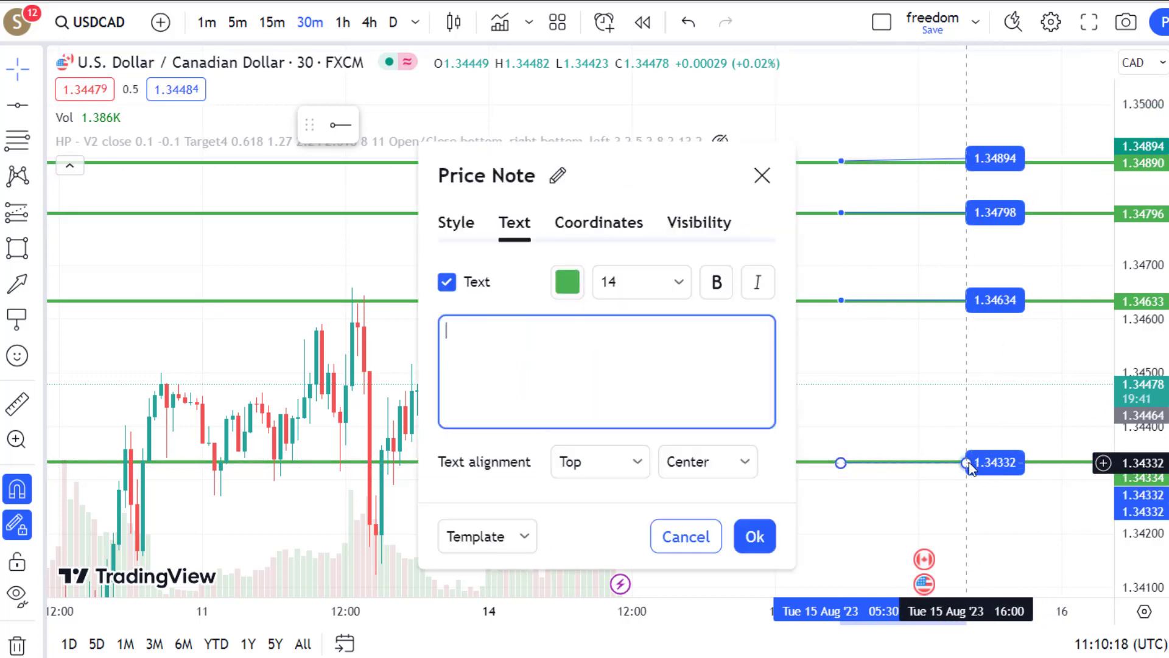
{"action": "left_click", "coordinate": [565, 286]}
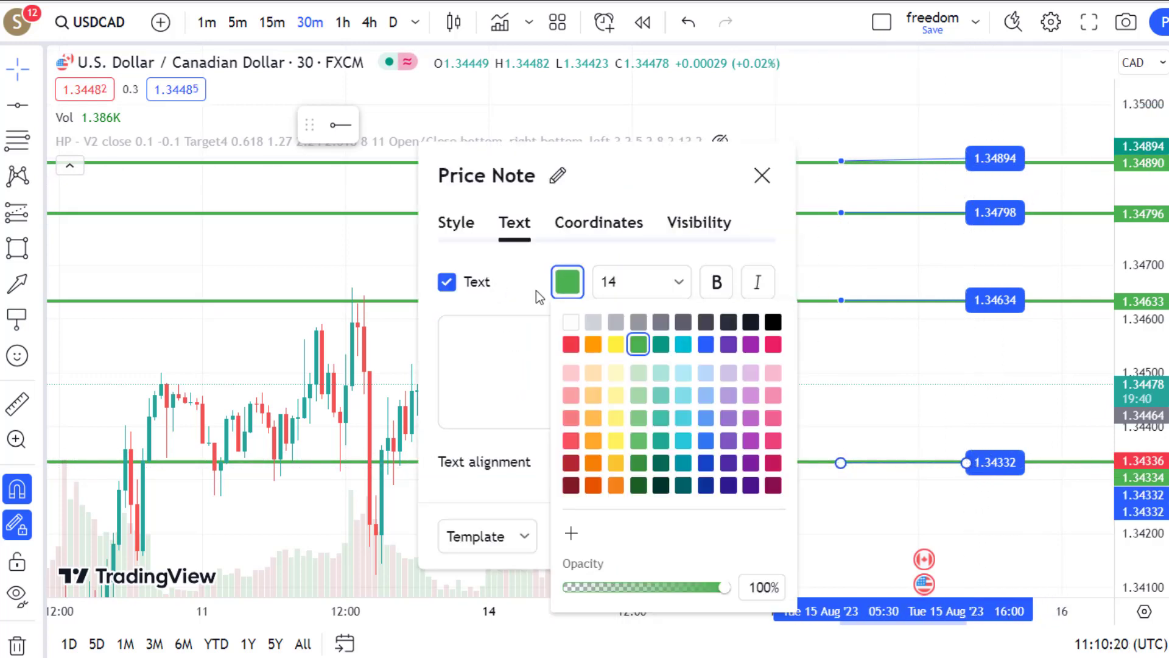
{"action": "left_click", "coordinate": [575, 333]}
{"action": "left_click", "coordinate": [507, 363]}
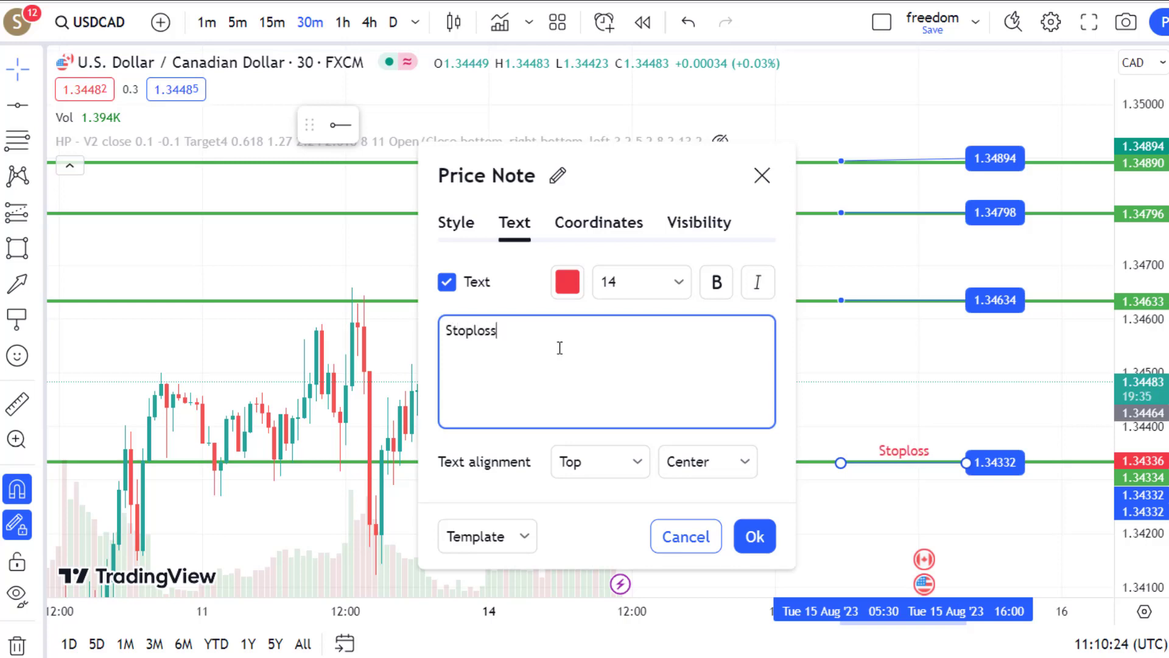
{"action": "left_click", "coordinate": [754, 536]}
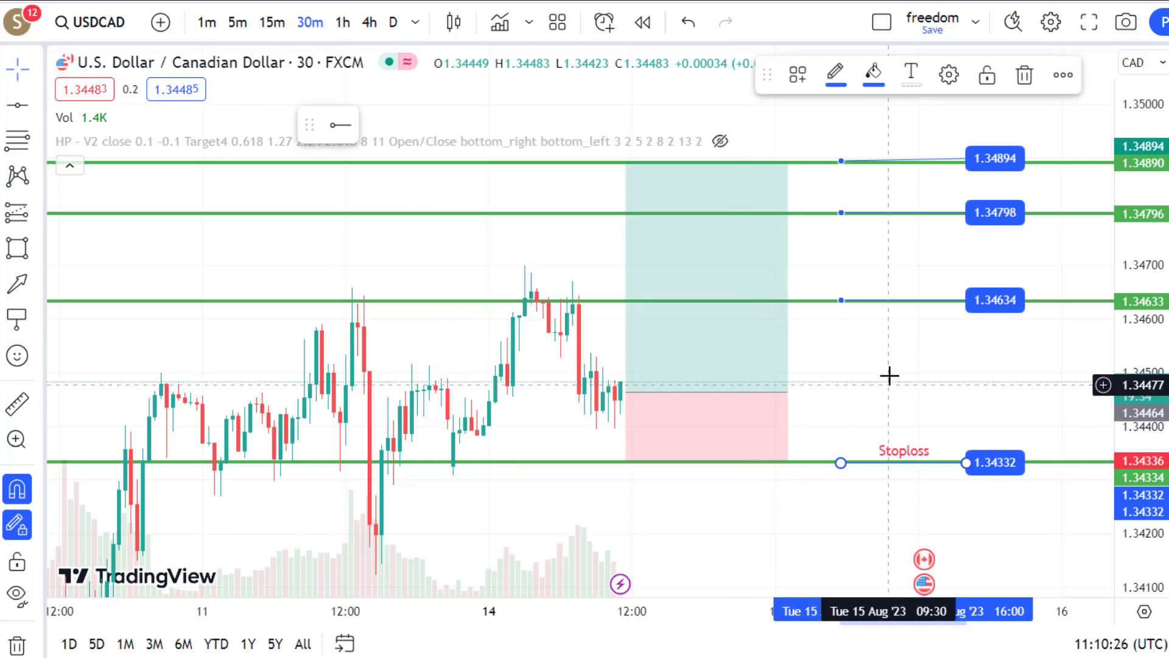
Label the notes TP1 at 1.34634, TP2 at 1.34798 and TP3 at 1.34894
{"action": "double_click", "coordinate": [966, 301]}
{"action": "type", "text": "TP1"}
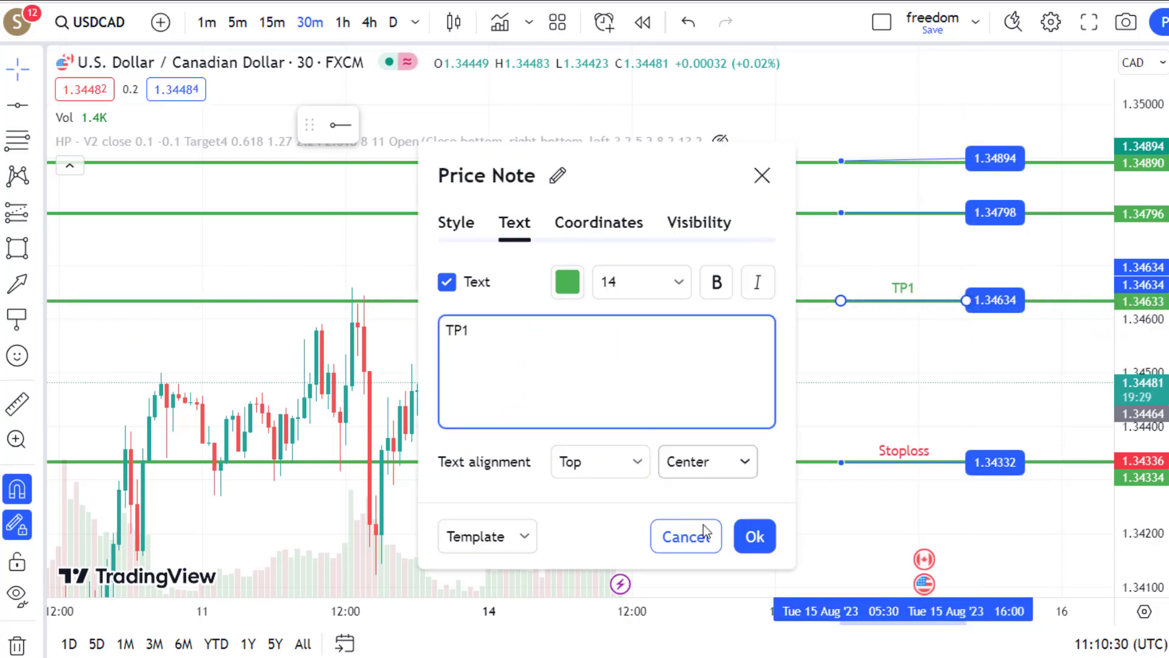
{"action": "left_click", "coordinate": [754, 535]}
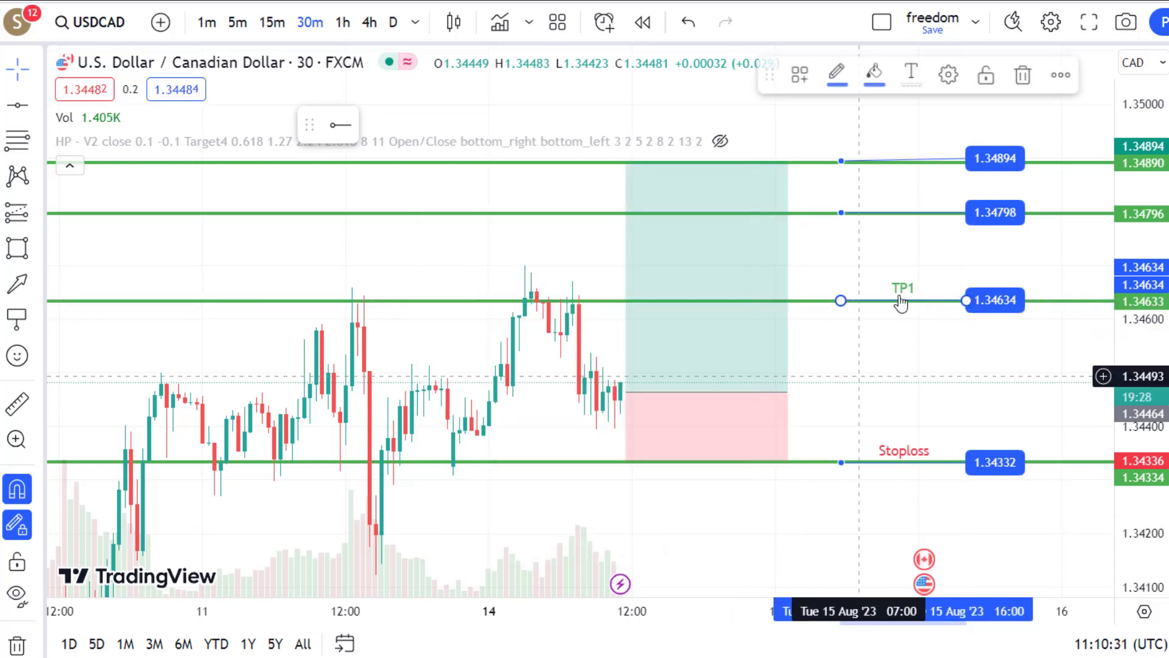
{"action": "double_click", "coordinate": [967, 214]}
{"action": "type", "text": "T"}
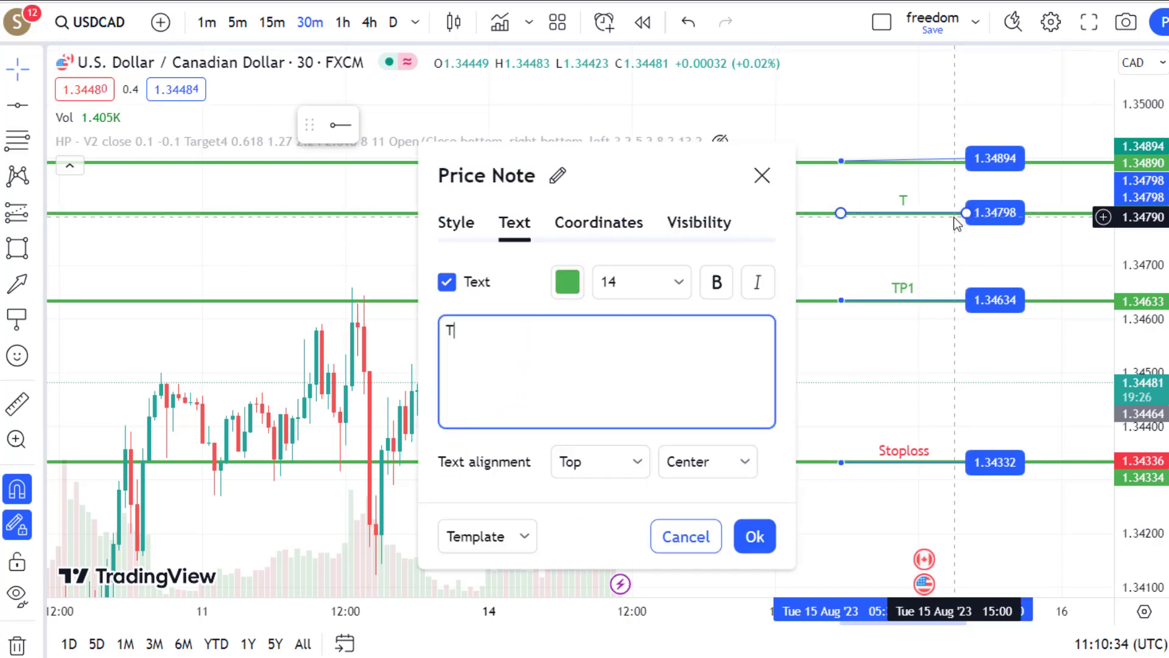
{"action": "type", "text": "P2"}
{"action": "left_click", "coordinate": [755, 535]}
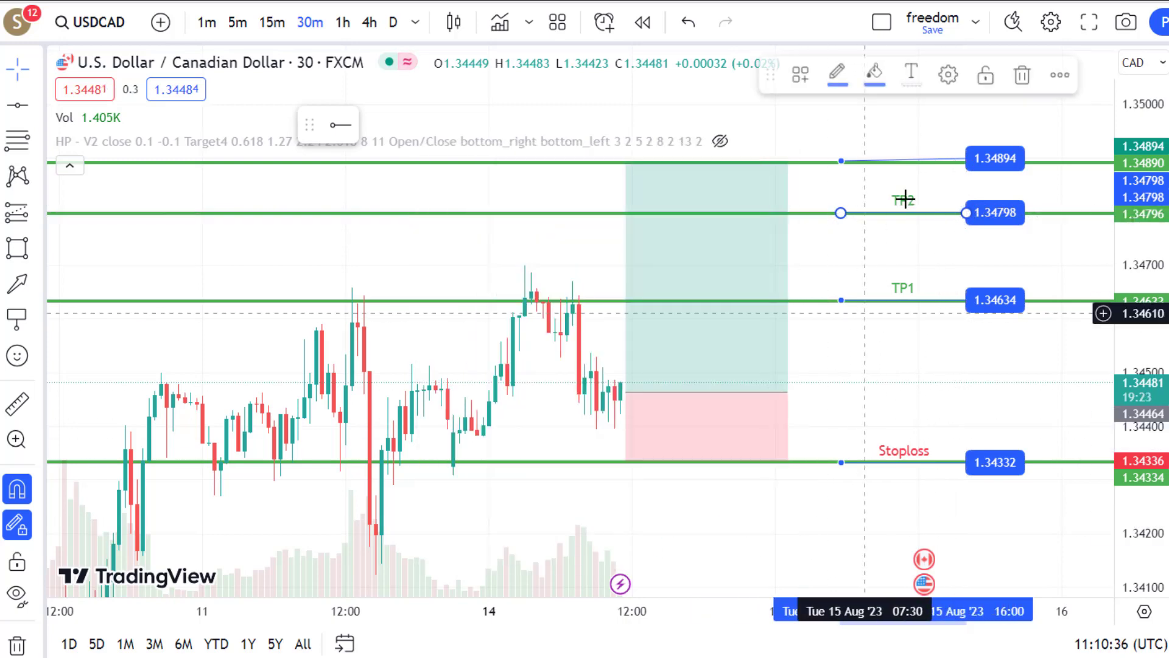
{"action": "double_click", "coordinate": [961, 161]}
{"action": "type", "text": "TP3"}
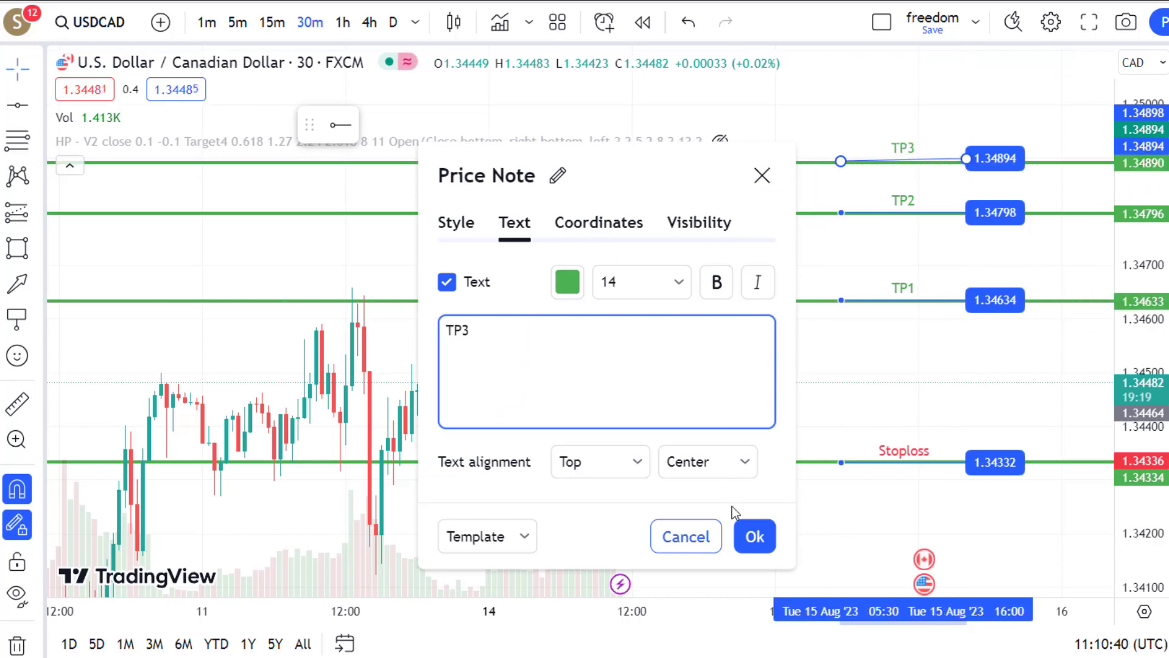
{"action": "left_click", "coordinate": [755, 536]}
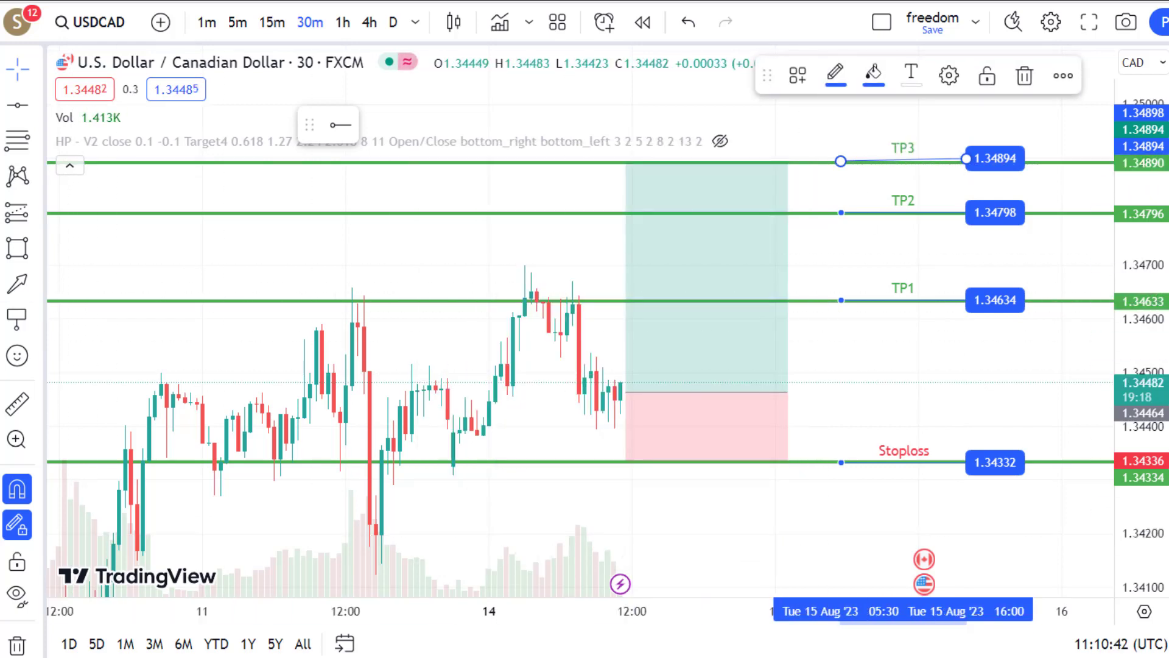
{"action": "left_click", "coordinate": [70, 172]}
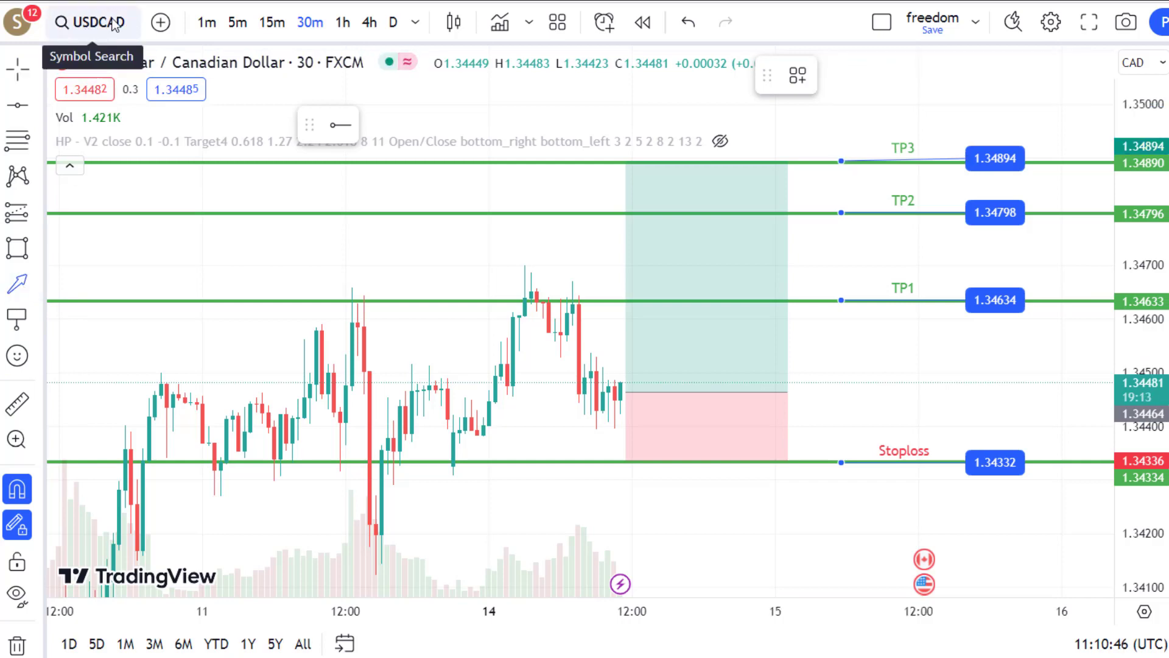
Draw green arrows from the latest candle up to the TP1, TP2 and TP3 lines
{"action": "left_click", "coordinate": [627, 393]}
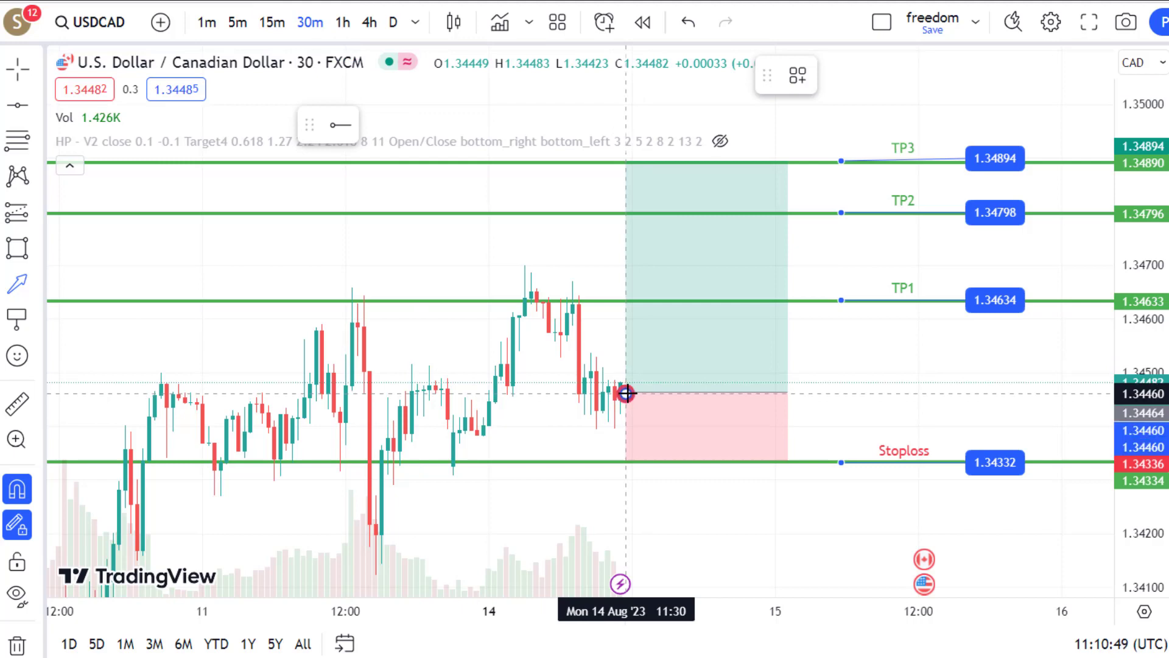
{"action": "left_click", "coordinate": [807, 308]}
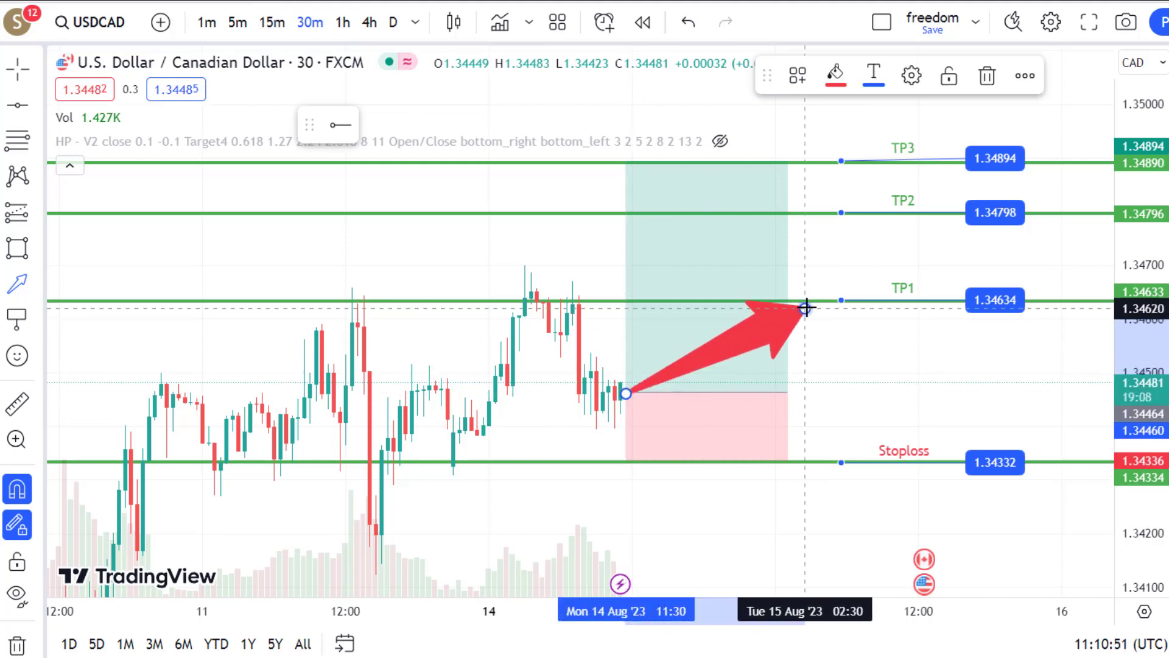
{"action": "left_click", "coordinate": [835, 74]}
{"action": "left_click", "coordinate": [905, 141]}
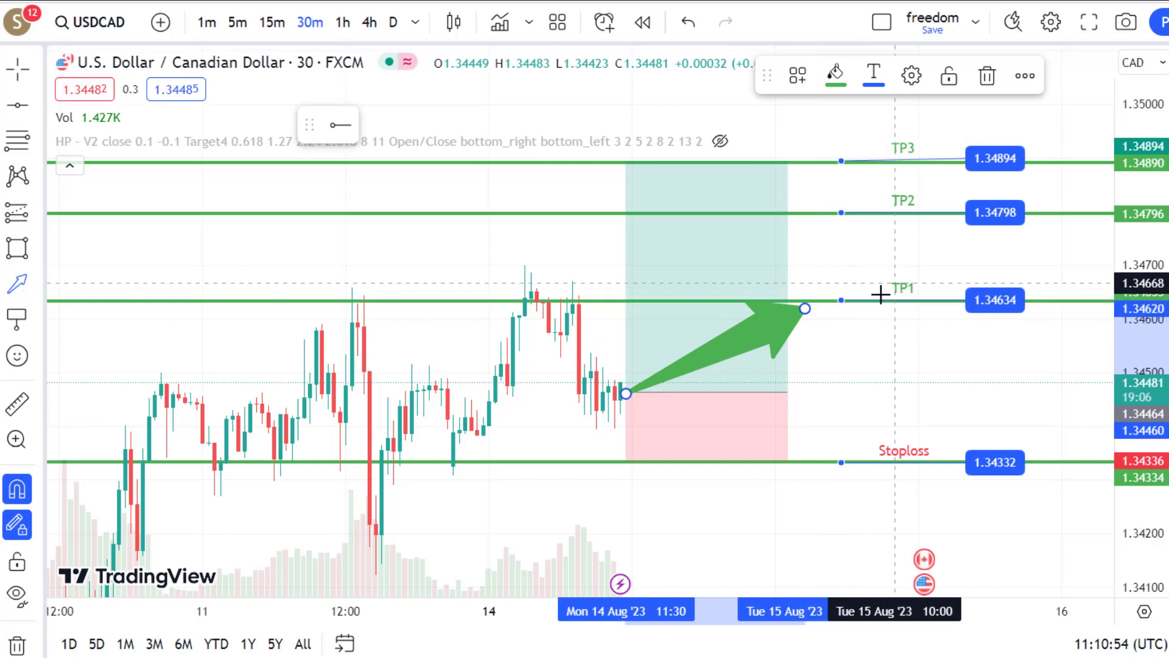
{"action": "left_click", "coordinate": [626, 393]}
{"action": "left_click", "coordinate": [746, 213]}
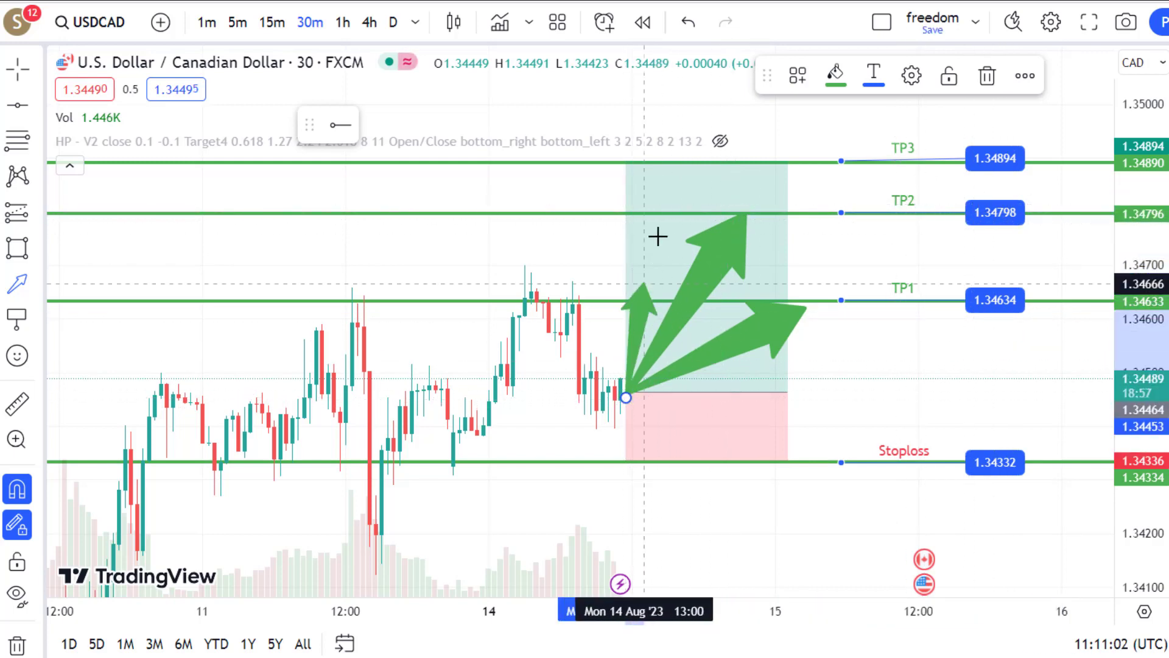
{"action": "left_click_drag", "start_coordinate": [626, 396], "coordinate": [680, 165]}
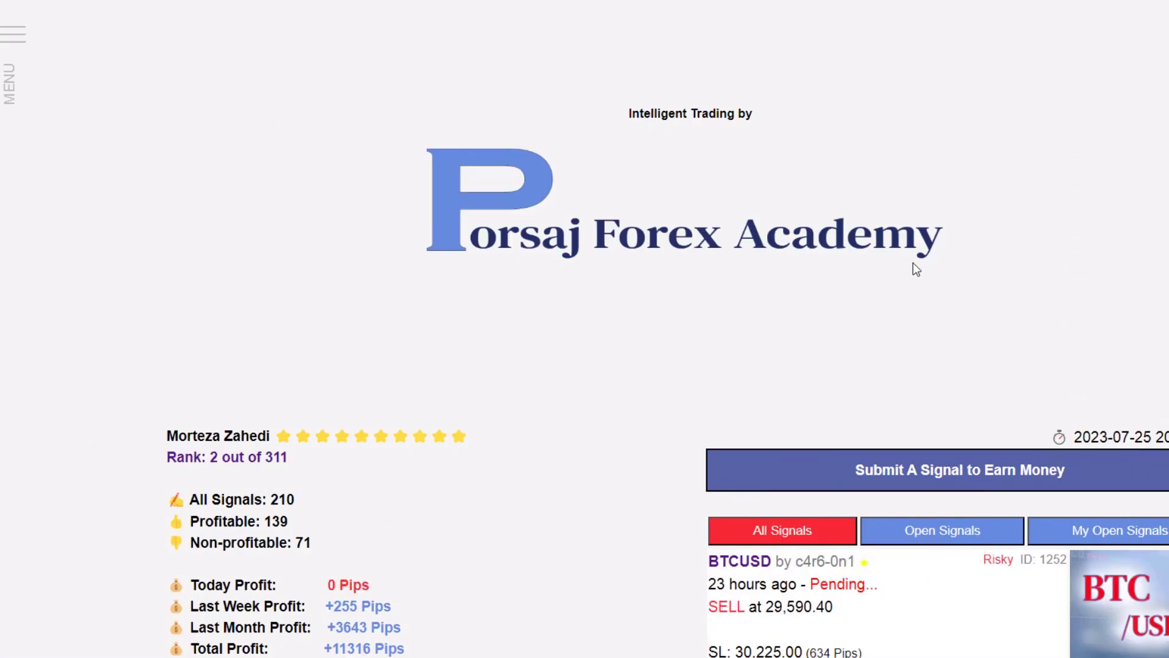
Go to the Consultant Appointment page from the site's top-left menu
{"action": "left_click", "coordinate": [13, 35]}
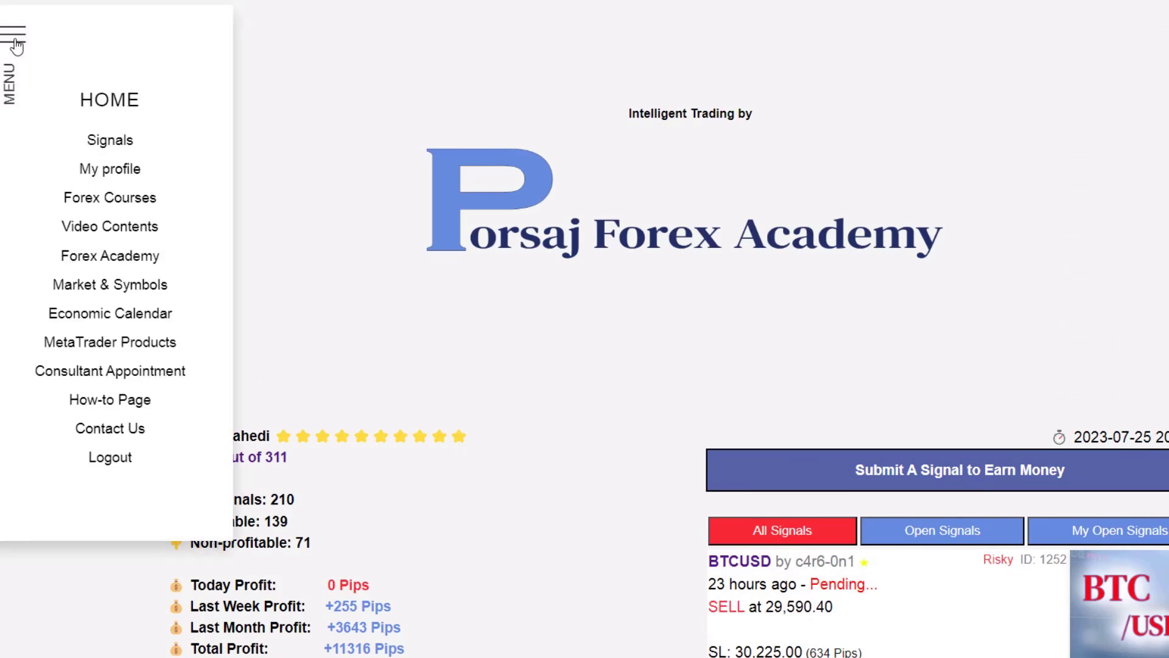
{"action": "left_click", "coordinate": [146, 375]}
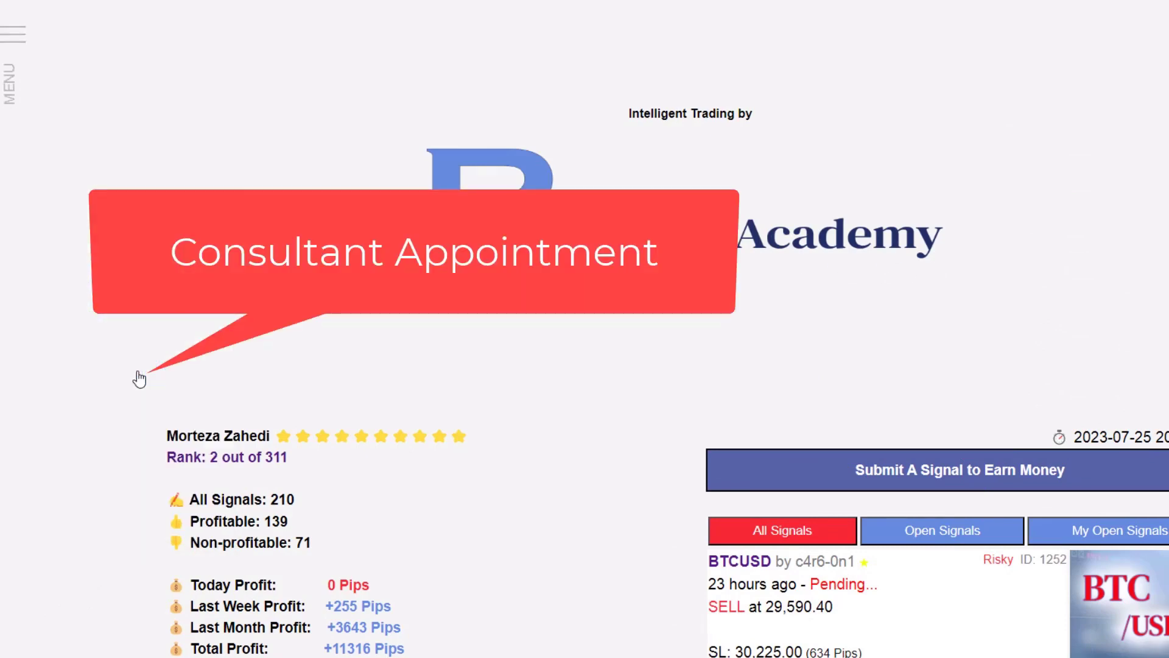
{"action": "scroll", "coordinate": [845, 337], "scroll_direction": "down", "scroll_amount": 5}
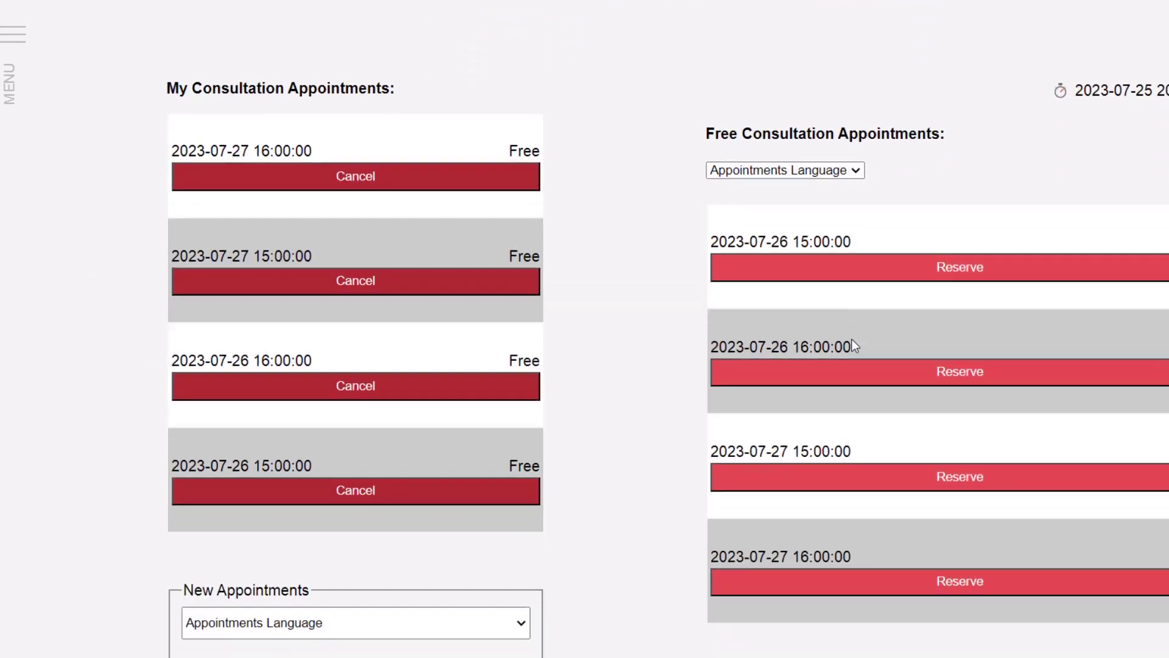